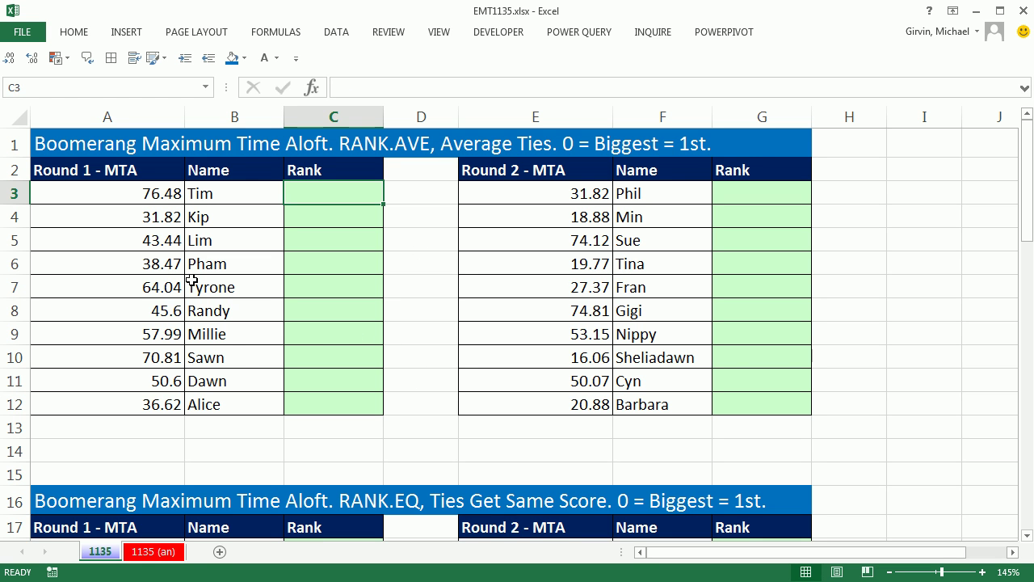
# - Select both rounds' times together, A3:A12 and E3:E12, to review the data that gets ranked
pyautogui.moveTo(155, 193); pyautogui.dragTo(133, 404)
pyautogui.keyDown('ctrl'); pyautogui.moveTo(550, 191); pyautogui.dragTo(554, 401); pyautogui.keyUp('ctrl')
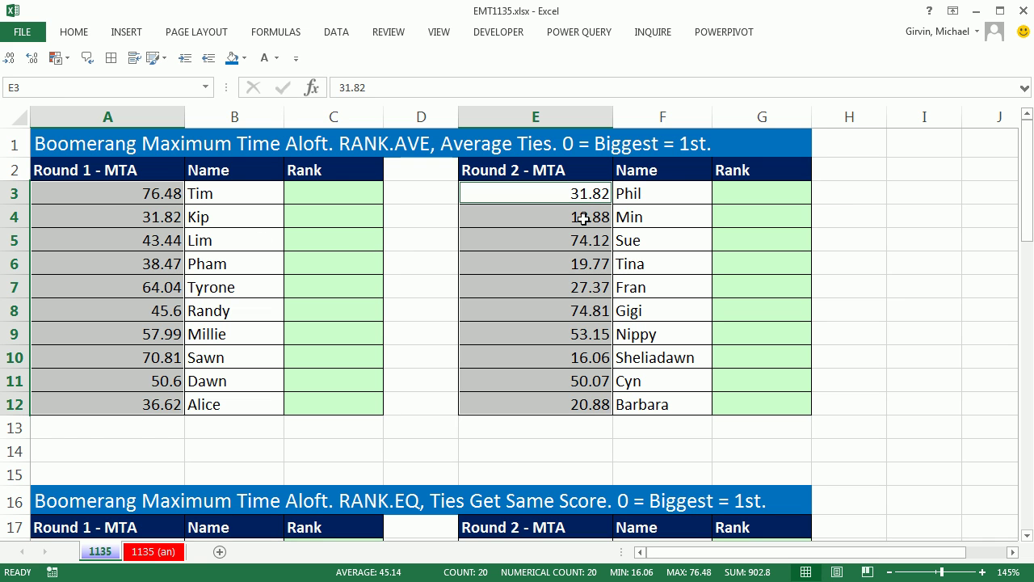
# - Start a RANK.AVG formula in C3 with A3 as the number to rank
pyautogui.click(313, 194)
pyautogui.write('=r')
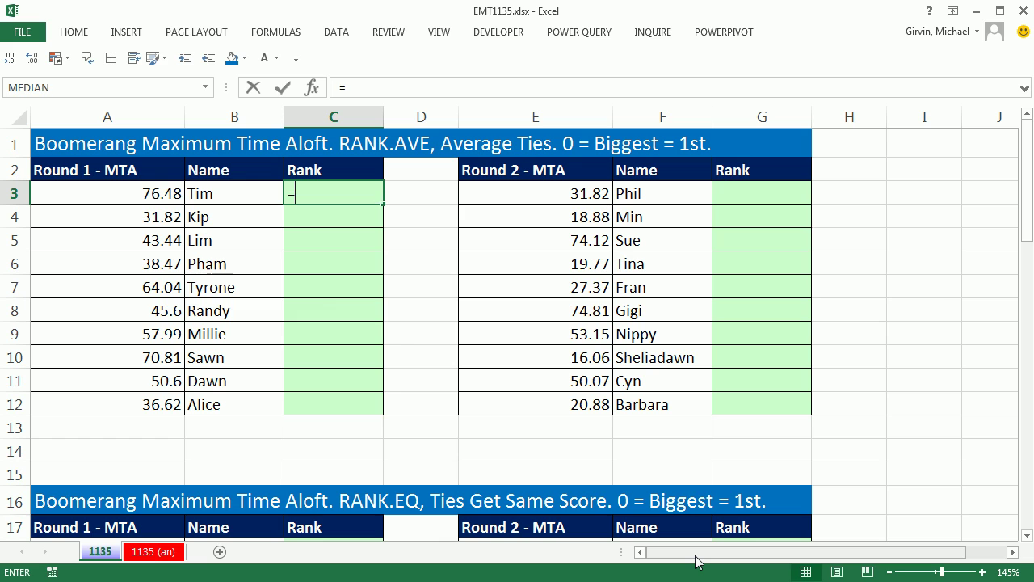
pyautogui.write('ank')
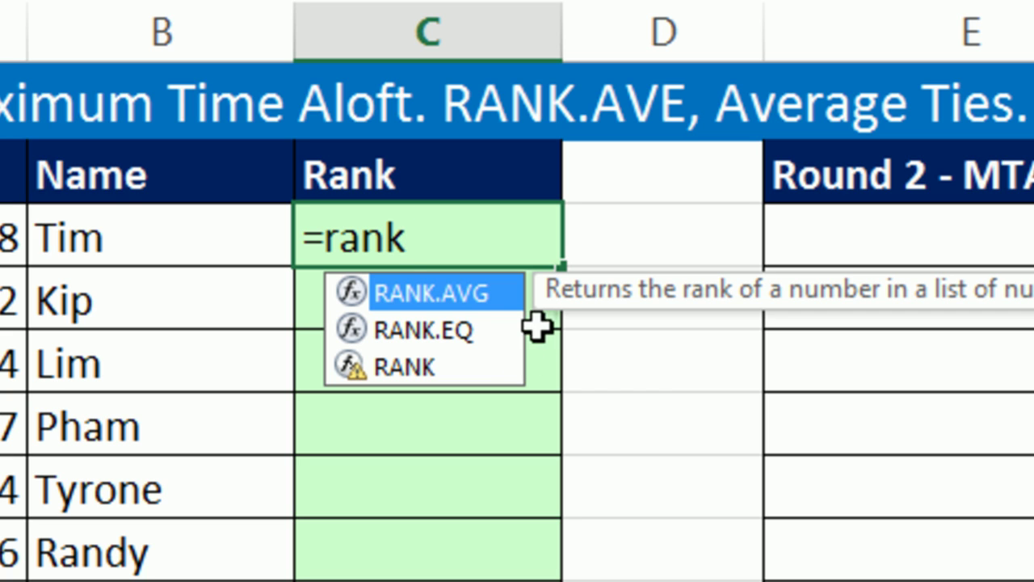
pyautogui.doubleClick(440, 295)
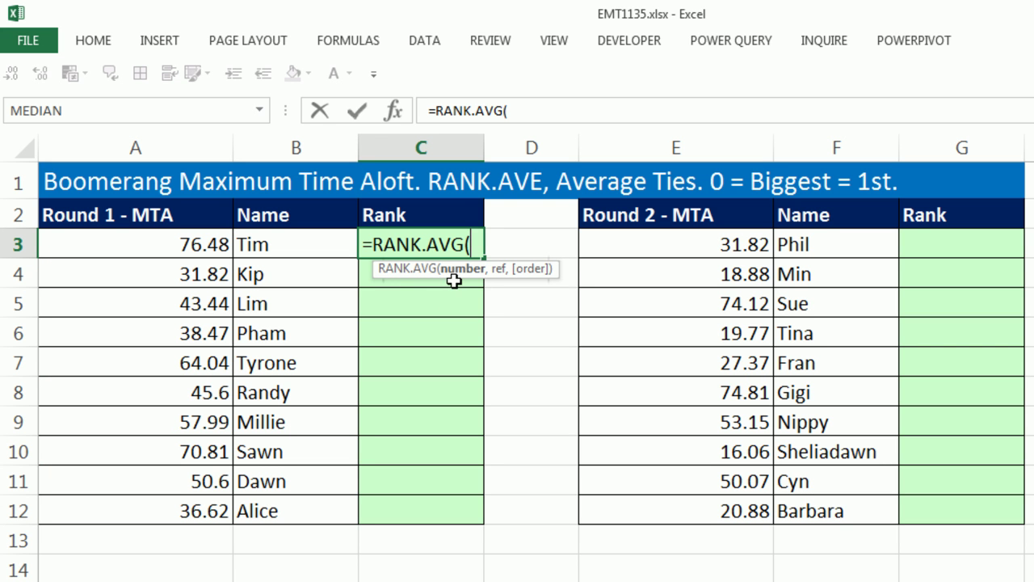
pyautogui.click(120, 251)
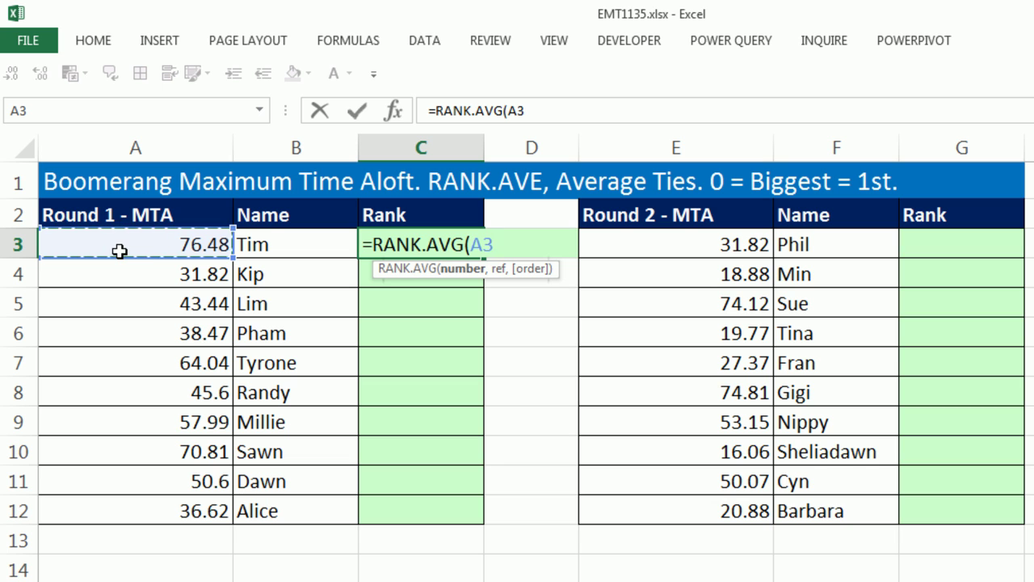
pyautogui.write(',')
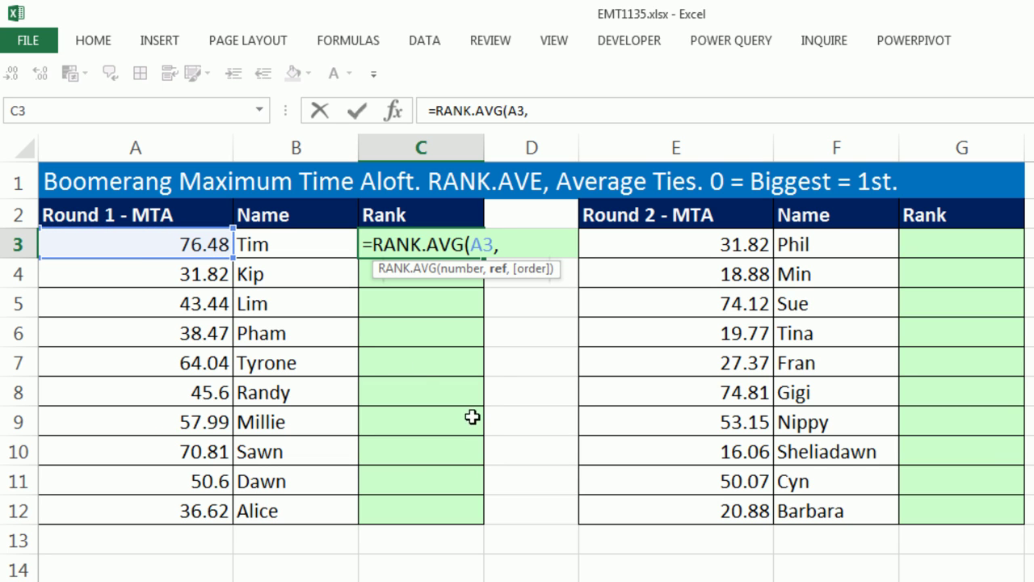
pyautogui.moveTo(731, 283); pyautogui.dragTo(997, 447)
pyautogui.moveTo(758, 338); pyautogui.dragTo(695, 481)
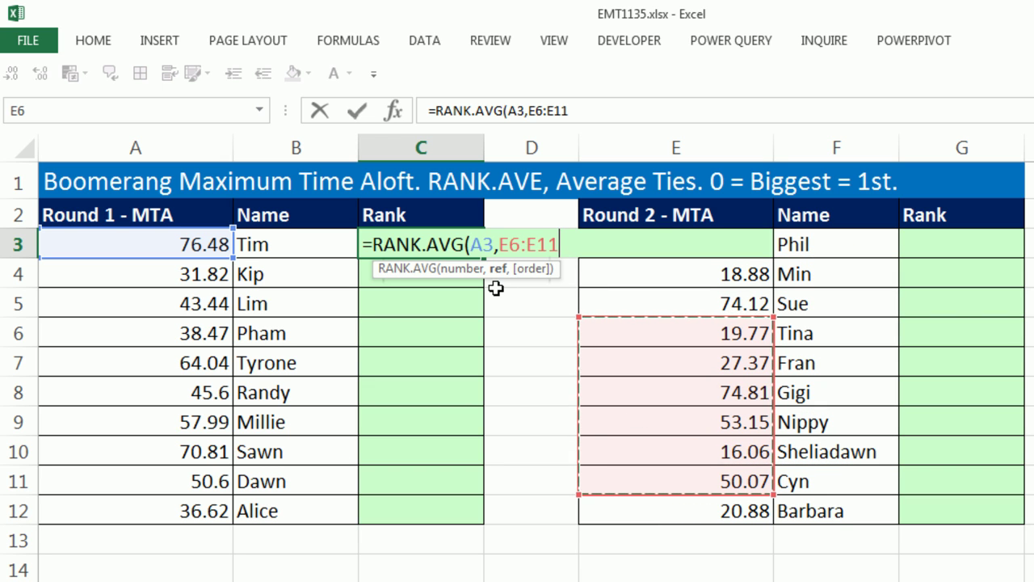
pyautogui.press('BackSpace')
pyautogui.press('BackSpace')
pyautogui.press('BackSpace')
pyautogui.press('BackSpace')
pyautogui.press('BackSpace')
pyautogui.press('BackSpace')
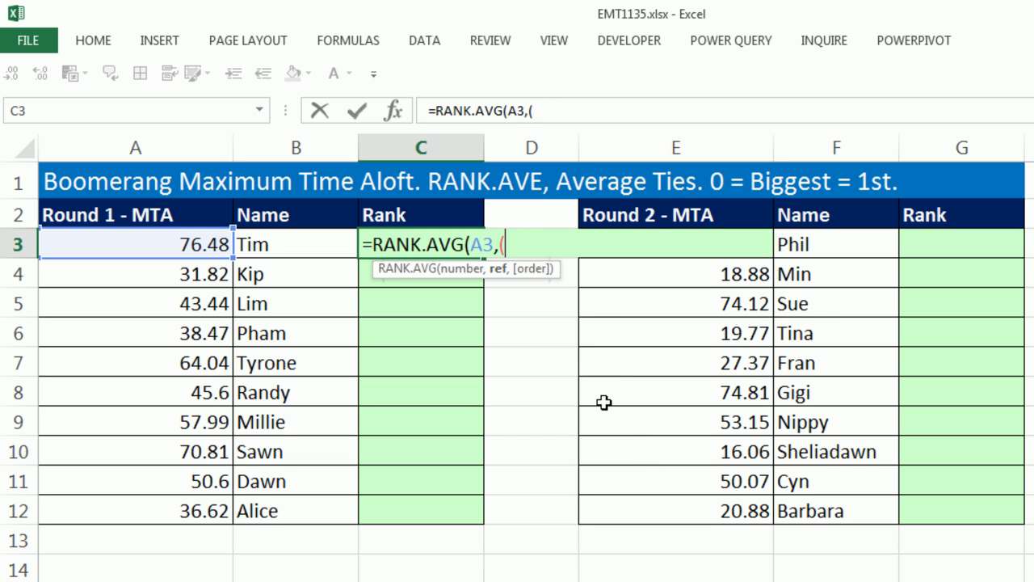
# - Give the formula's ref argument both rounds as absolute ranges in one set of parentheses: ($A$3:$A$12,$E$3:$E$12)
pyautogui.moveTo(178, 242); pyautogui.dragTo(175, 505)
pyautogui.press('F4')
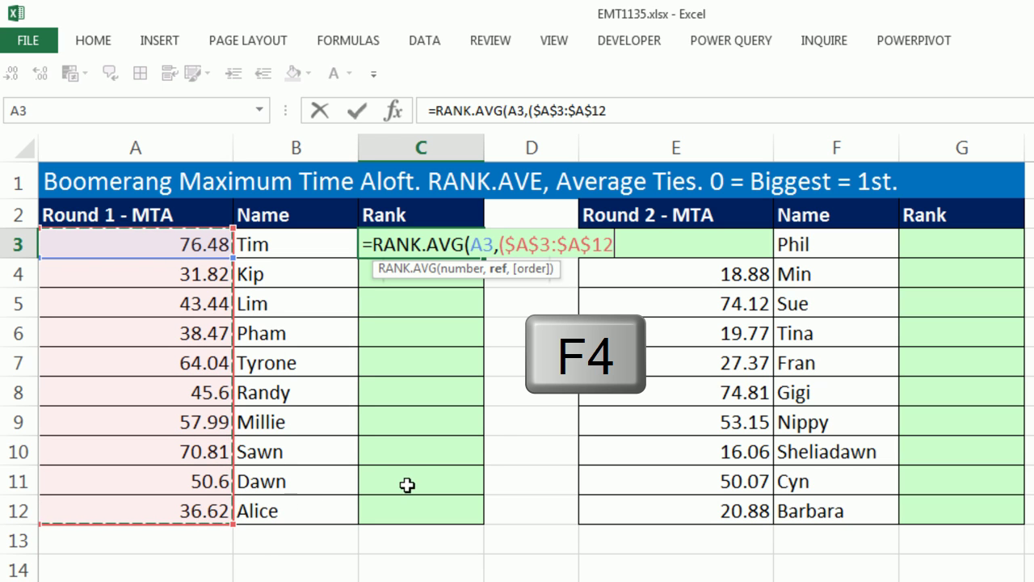
pyautogui.write(',')
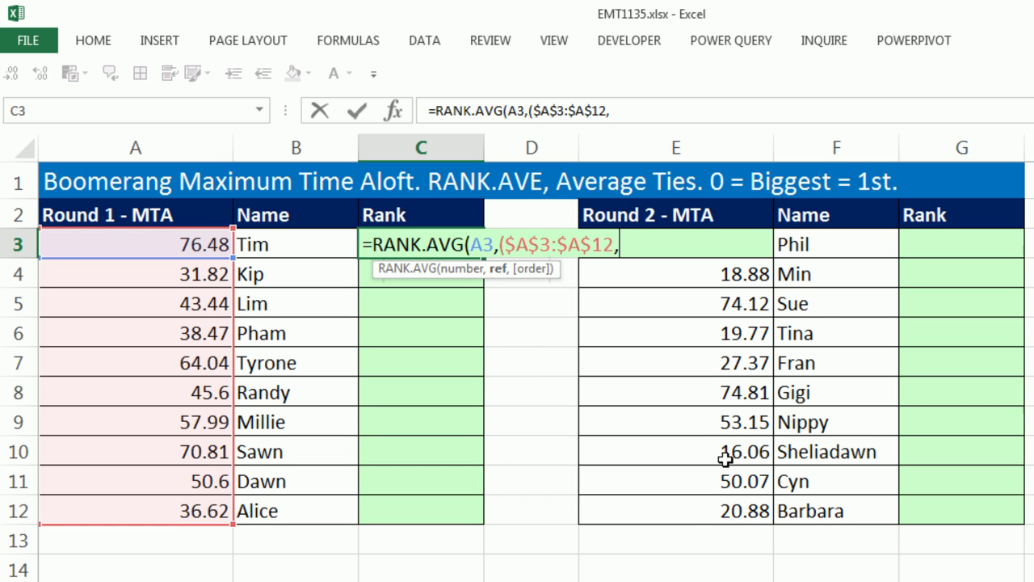
pyautogui.moveTo(698, 508); pyautogui.dragTo(689, 241)
pyautogui.press('F4')
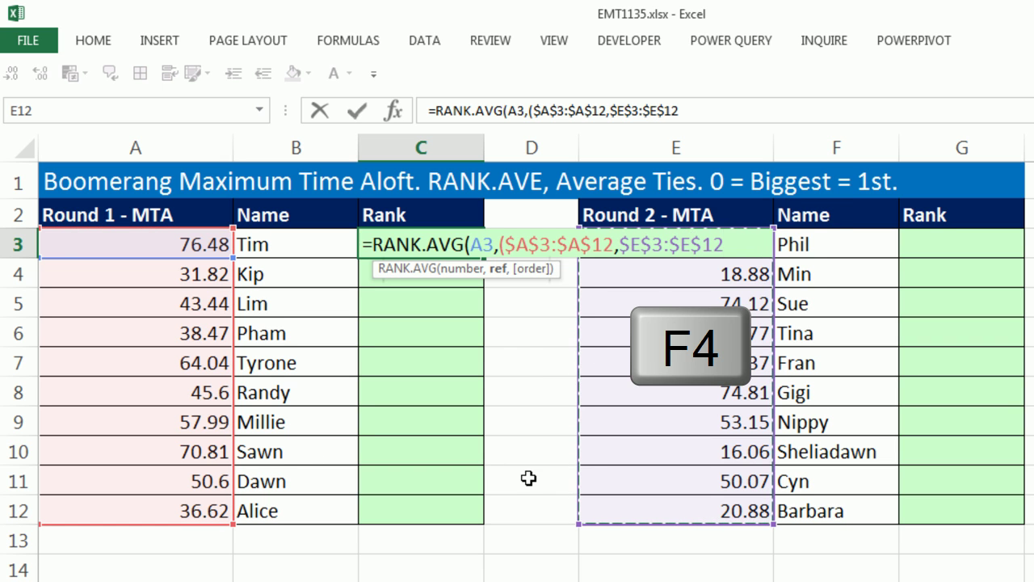
pyautogui.write(')')
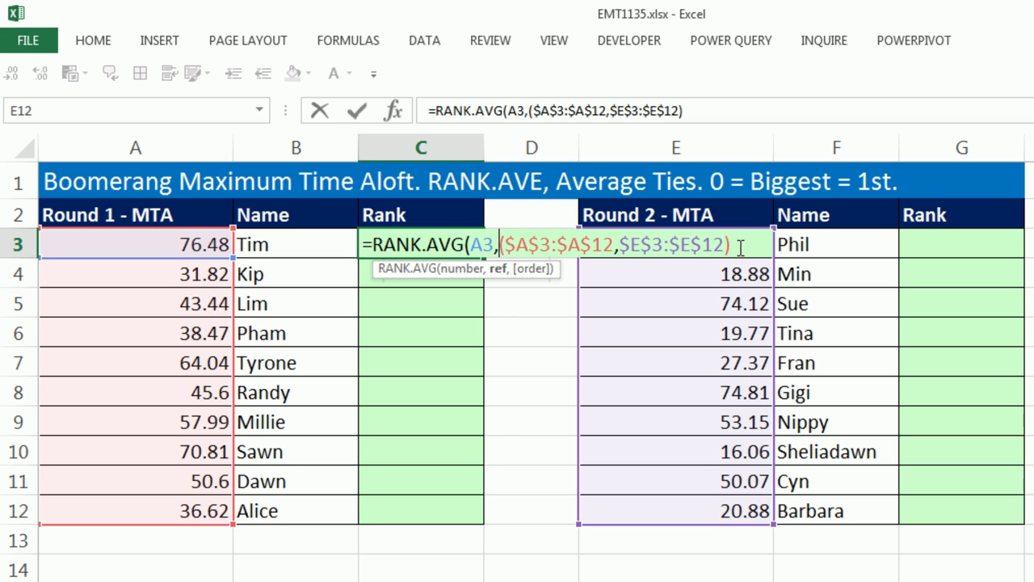
# - Finish the RANK.AVG formula with order 0 for descending and fill it down through C12
pyautogui.write(',')
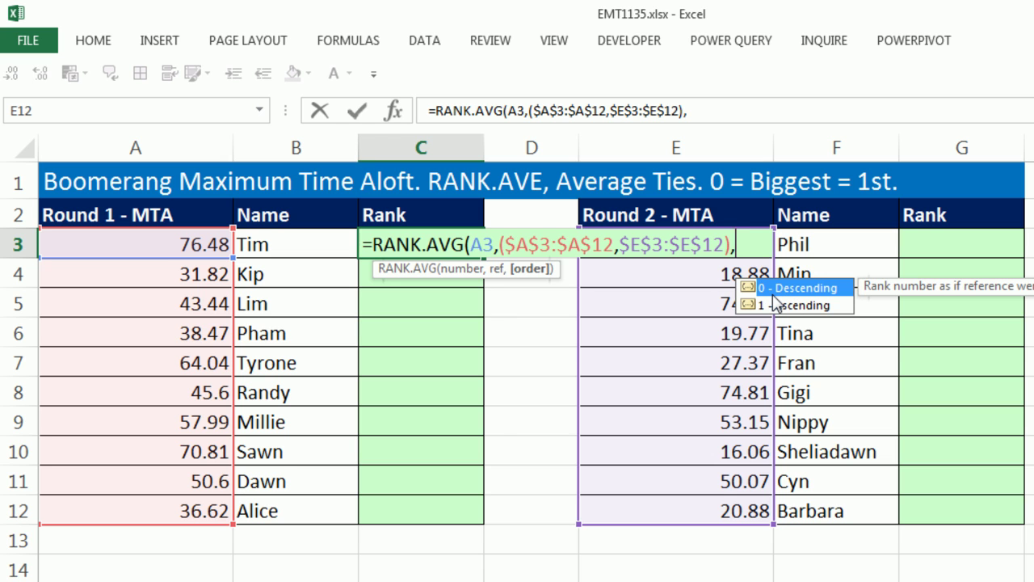
pyautogui.write('0')
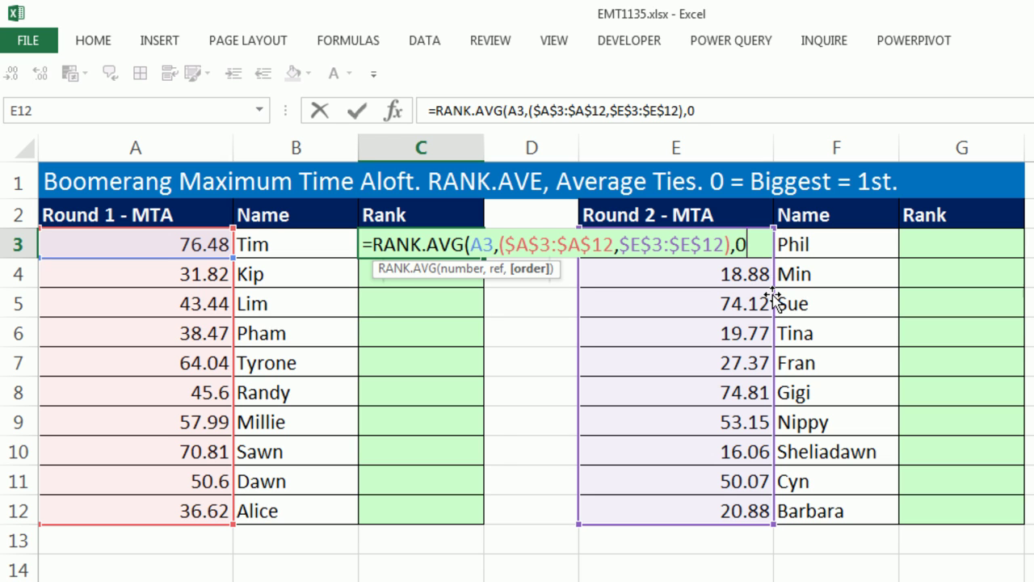
pyautogui.write(')')
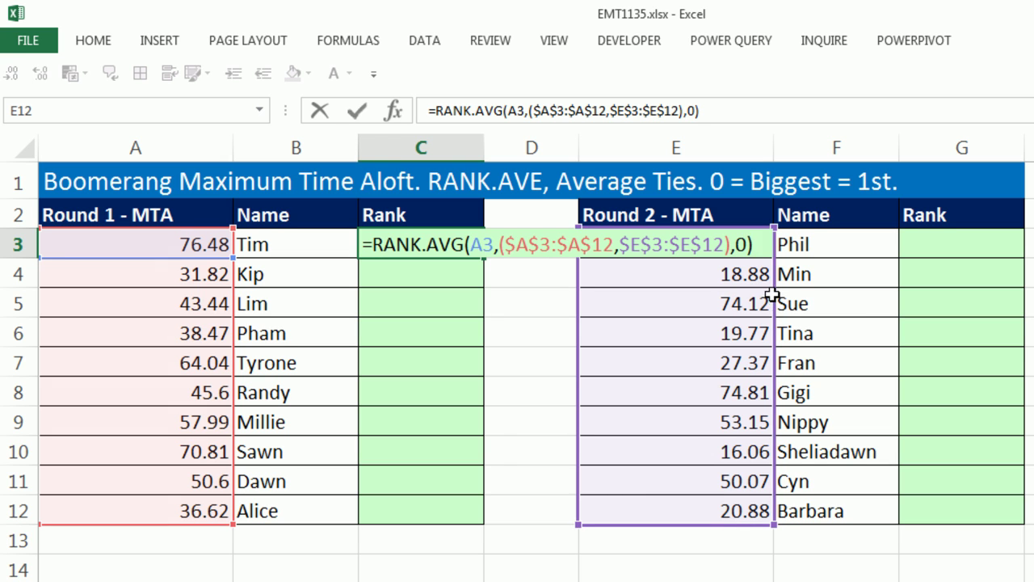
pyautogui.hotkey('ctrl', 'Return')
pyautogui.doubleClick(483, 260)
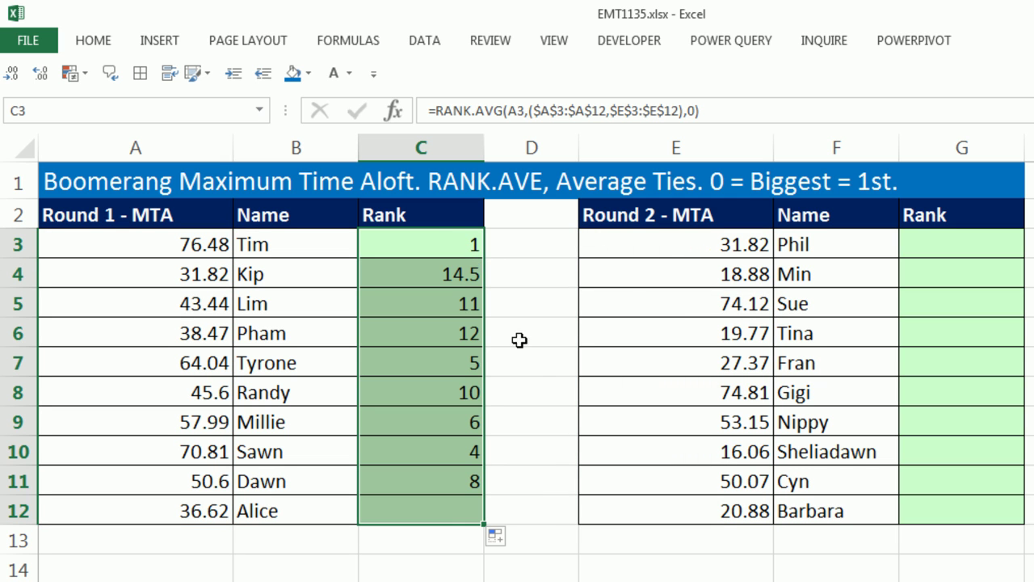
# - Copy the rank formulas from C3:C12 into the Round 2 Rank column starting at G3
pyautogui.hotkey('ctrl', 'c')
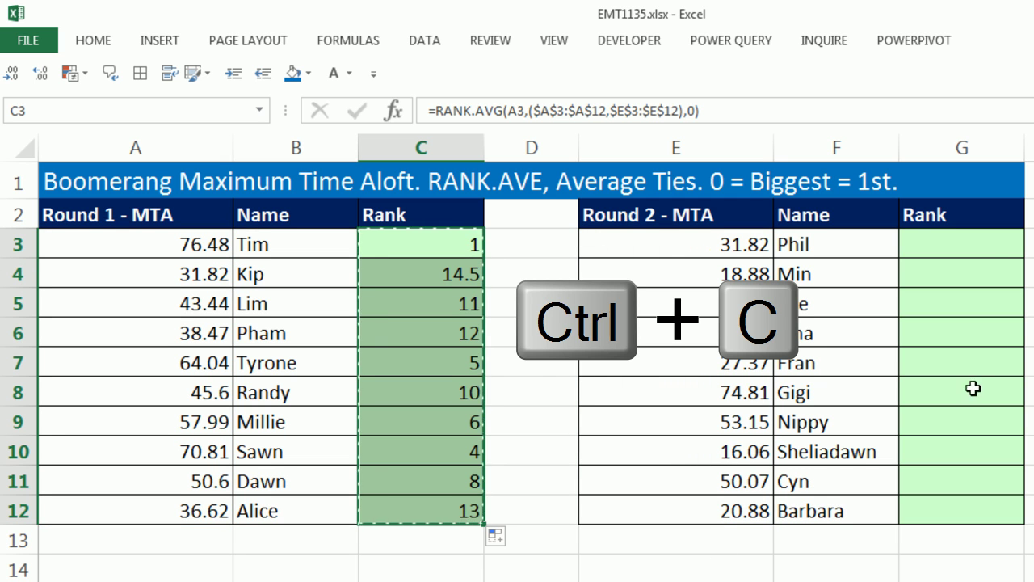
pyautogui.click(976, 248)
pyautogui.hotkey('ctrl', 'v')
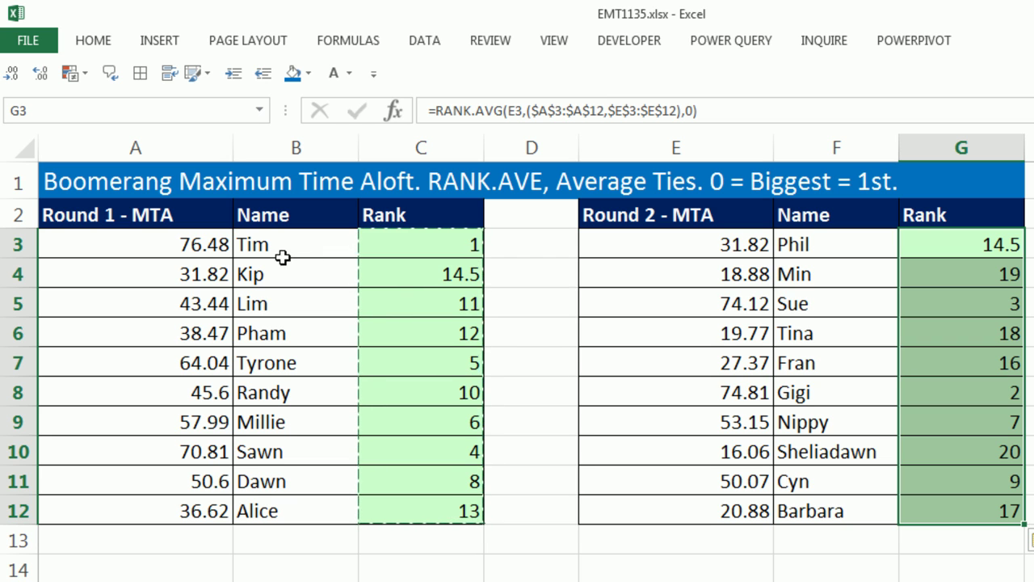
# - Compare the ranks of the tied 31.82 times in C4 and G3
pyautogui.click(381, 276)
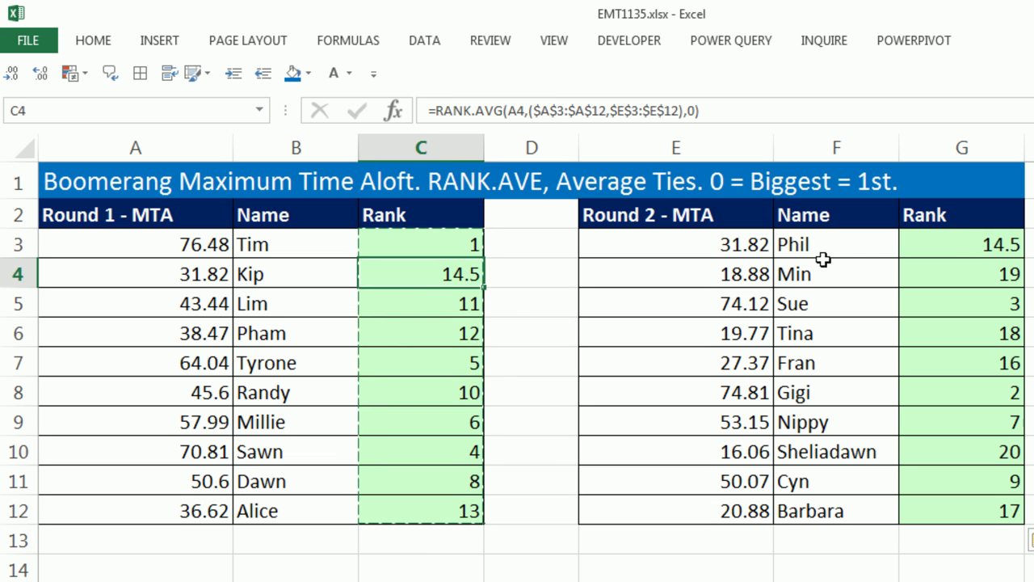
pyautogui.click(980, 249)
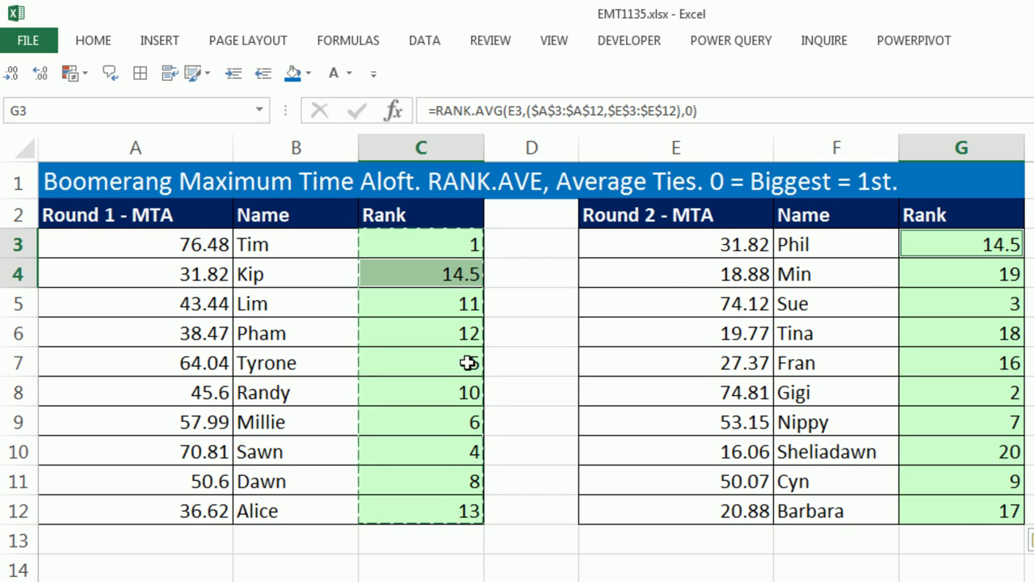
pyautogui.click(955, 366)
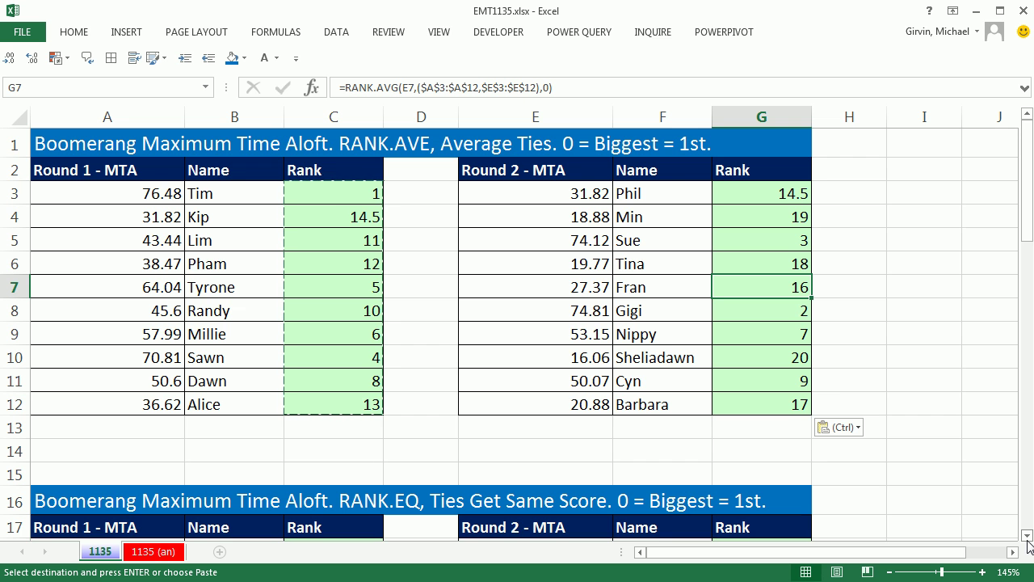
# - In the RANK.EQ table, select C18:C27 and G18:G27 together and start a RANK.EQ formula in G18 with E18 as the number
pyautogui.scroll(-1, 1033, 581)
pyautogui.moveTo(1029, 536); pyautogui.dragTo(1030, 535)
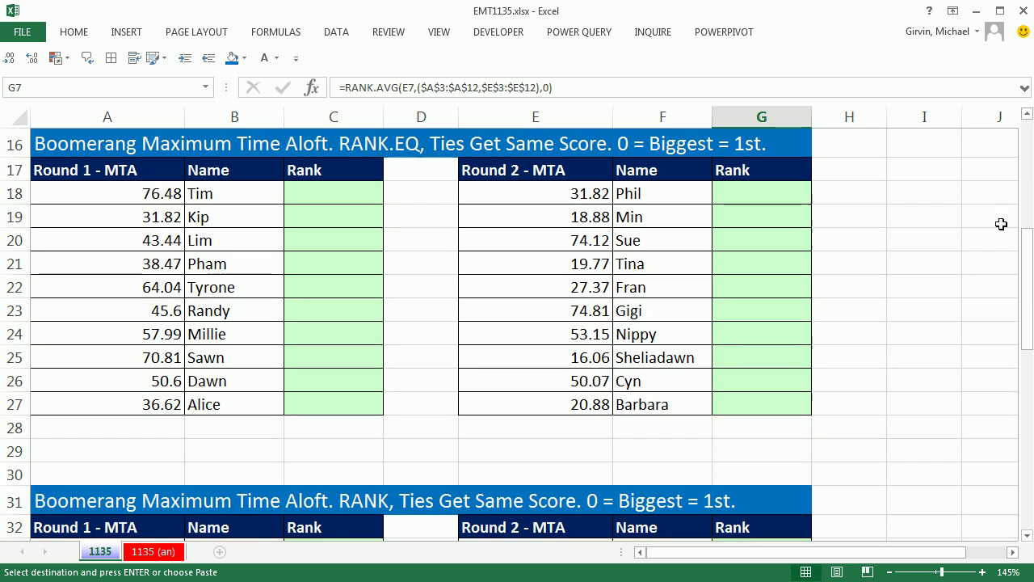
pyautogui.click(1027, 114)
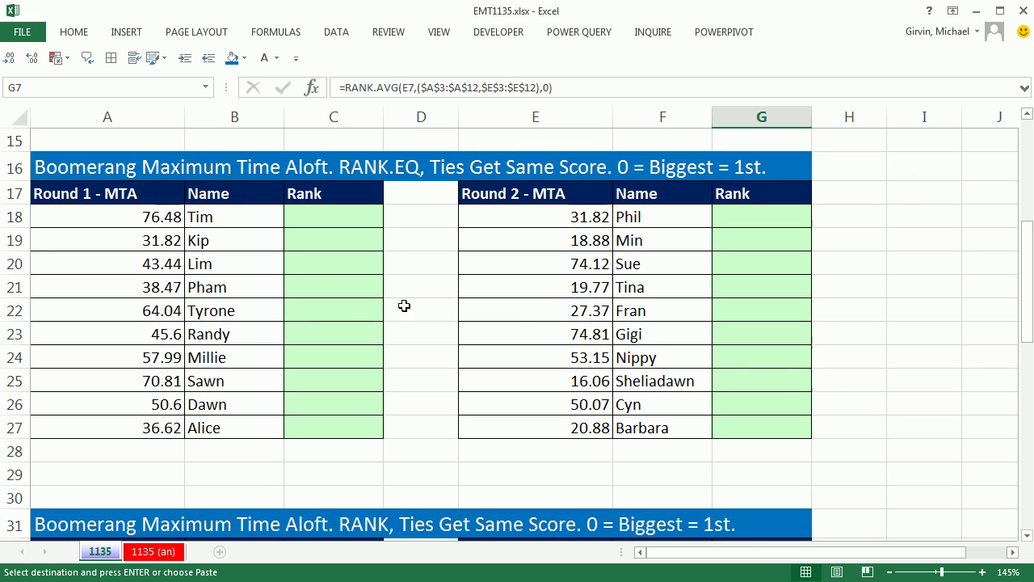
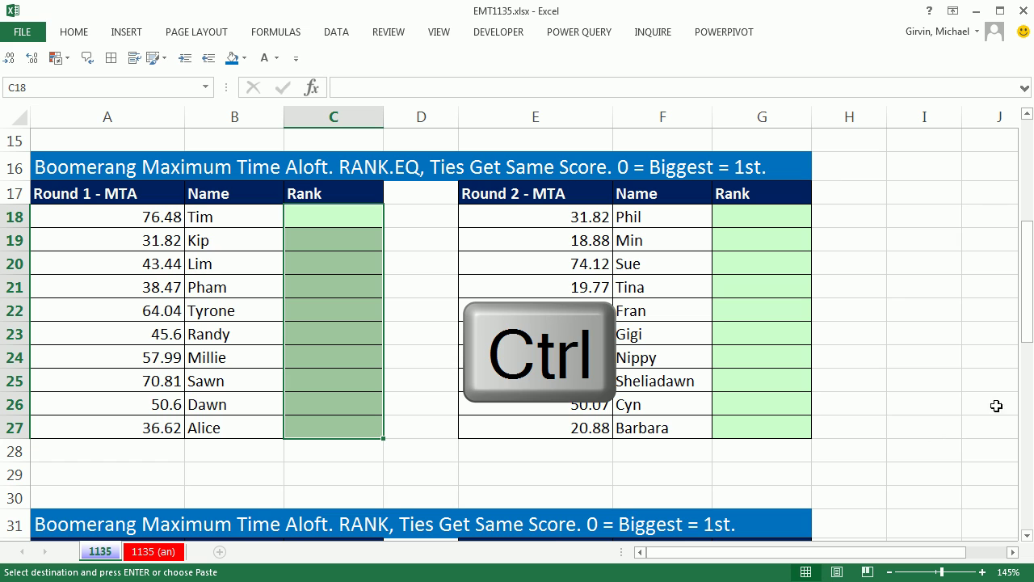
pyautogui.moveTo(734, 216); pyautogui.dragTo(741, 429)
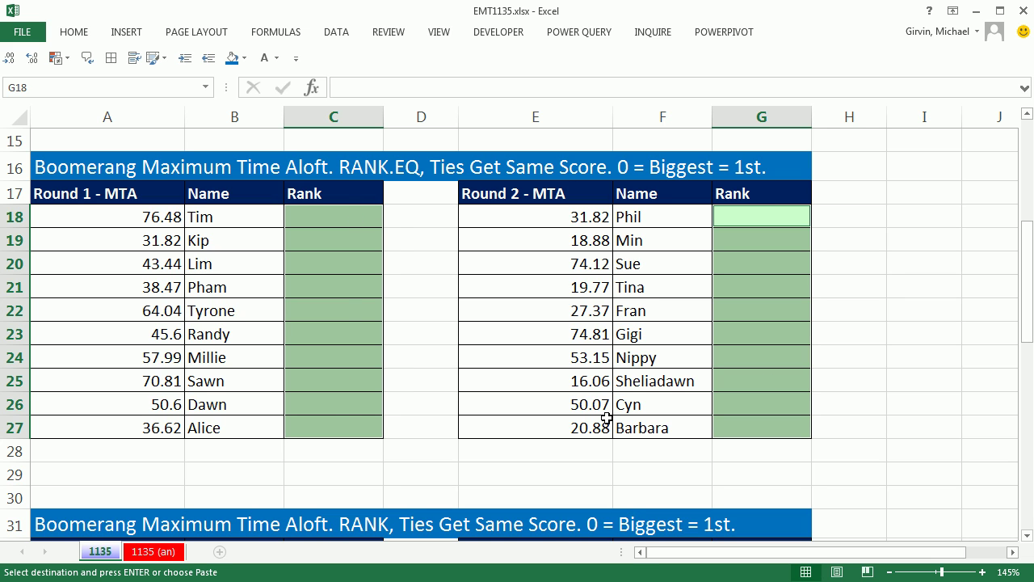
pyautogui.write('=')
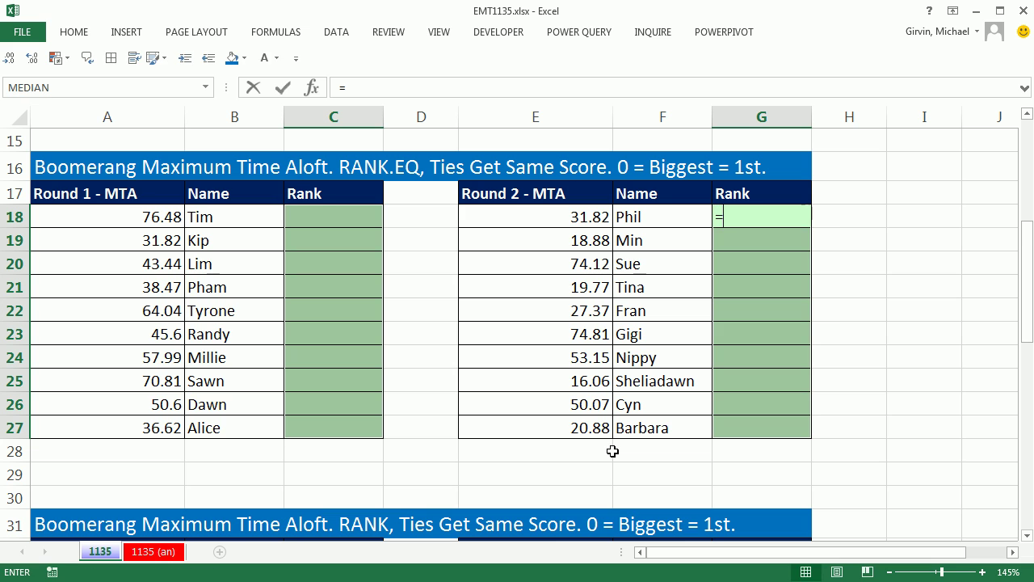
pyautogui.write('rank')
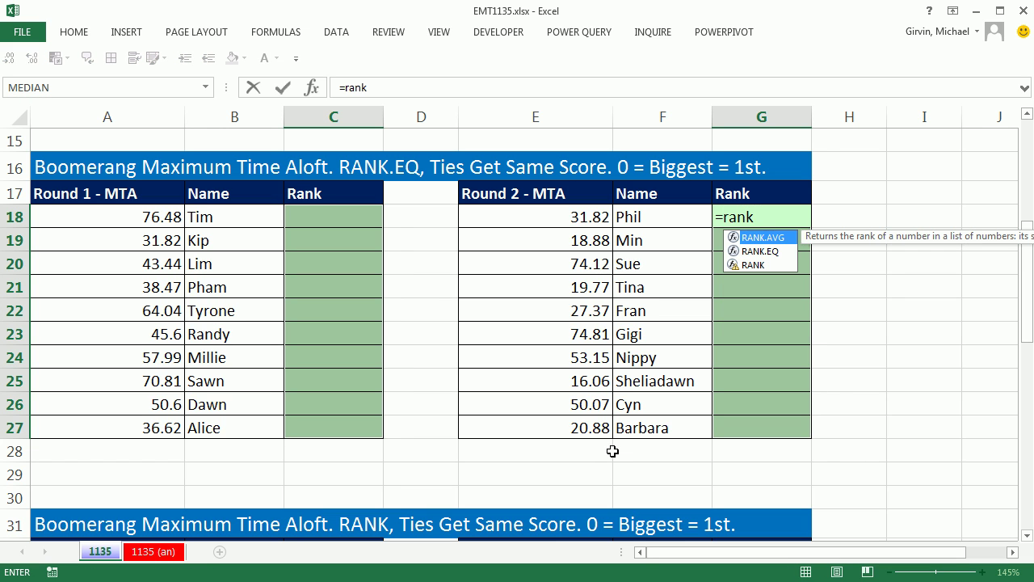
pyautogui.press('Down')
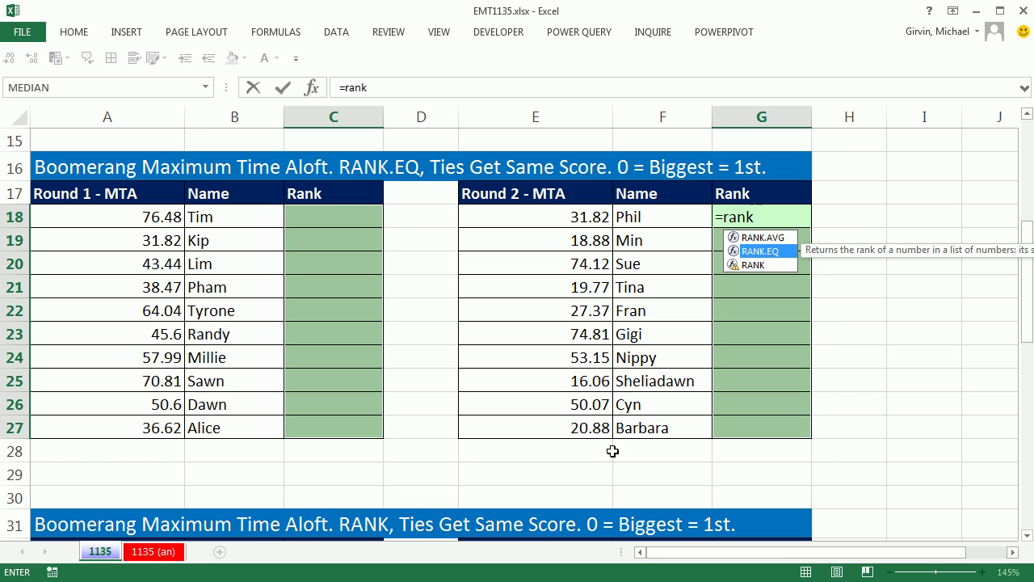
pyautogui.press('Tab')
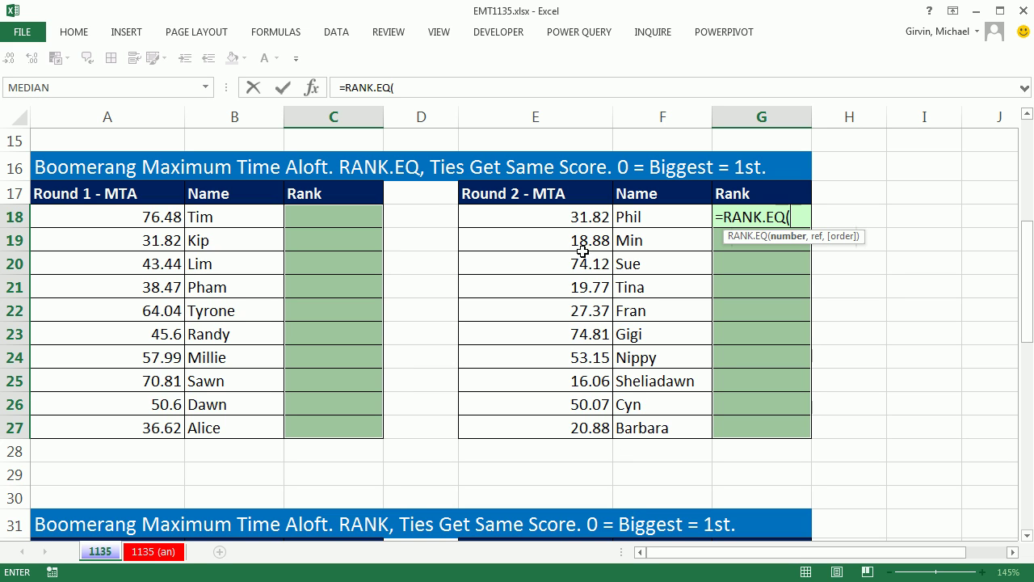
pyautogui.click(568, 219)
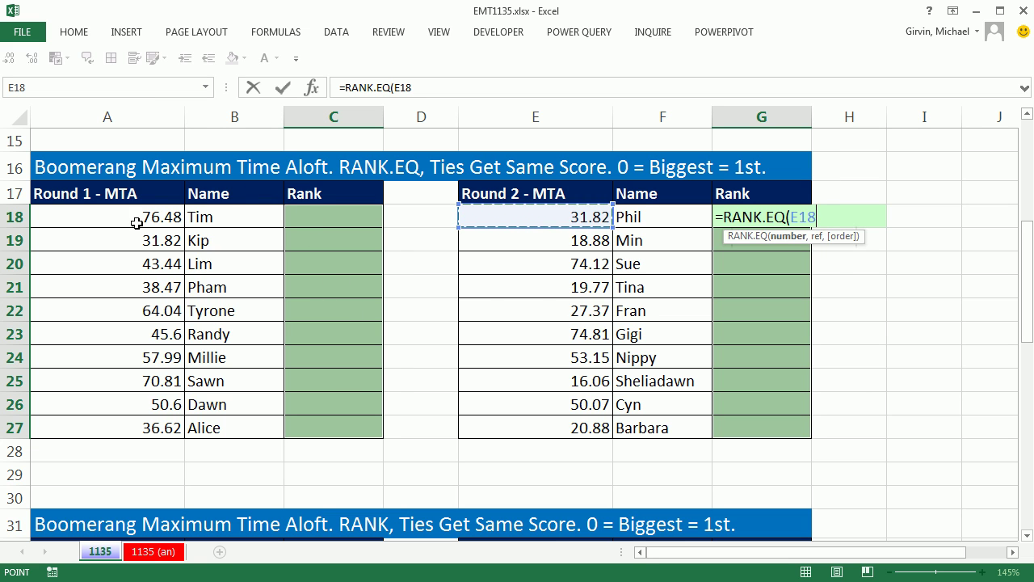
# - Set the formula's reference to the two absolute ranges $E$18:$E$27 and $A$18:$A$27, enclosed together in parentheses
pyautogui.write(',(')
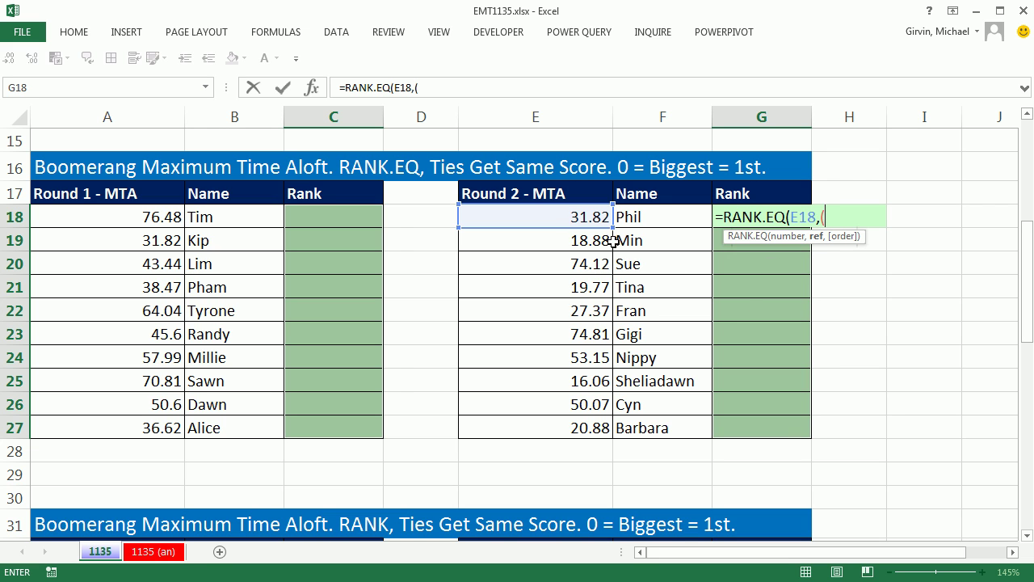
pyautogui.moveTo(545, 214); pyautogui.dragTo(540, 422)
pyautogui.press('F4')
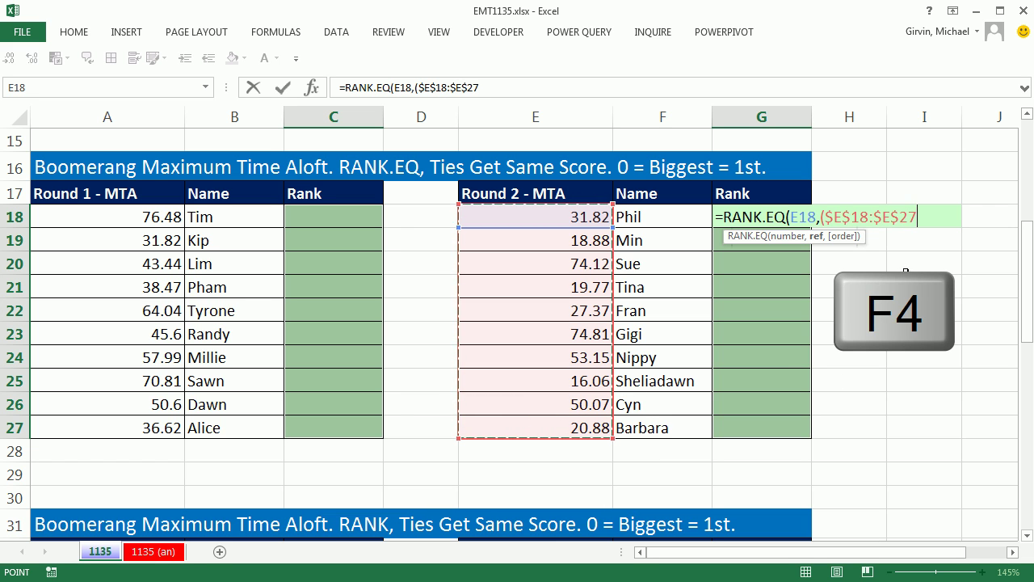
pyautogui.write(',')
pyautogui.moveTo(147, 217); pyautogui.dragTo(135, 427)
pyautogui.press('F4')
pyautogui.write(')')
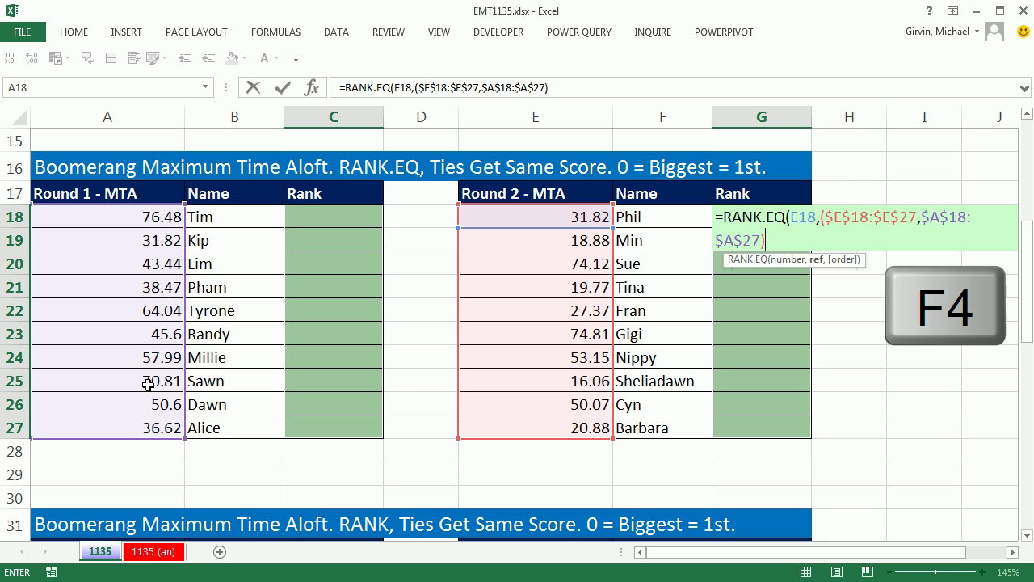
# - Finish the RANK.EQ formula with order 0 for descending and enter it in all selected Rank cells of both rounds
pyautogui.write(',')
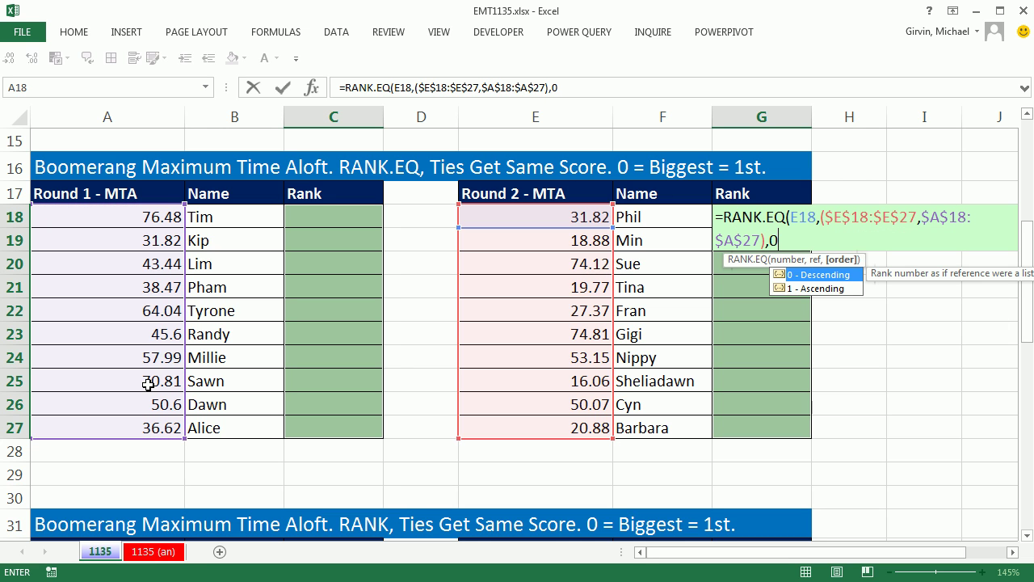
pyautogui.write('0)')
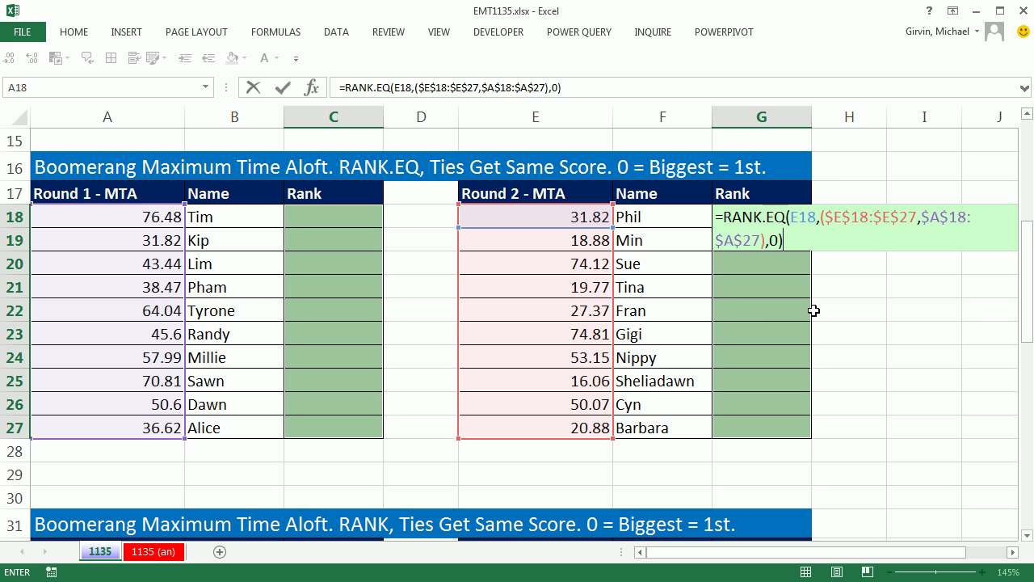
pyautogui.hotkey('ctrl', 'Return')
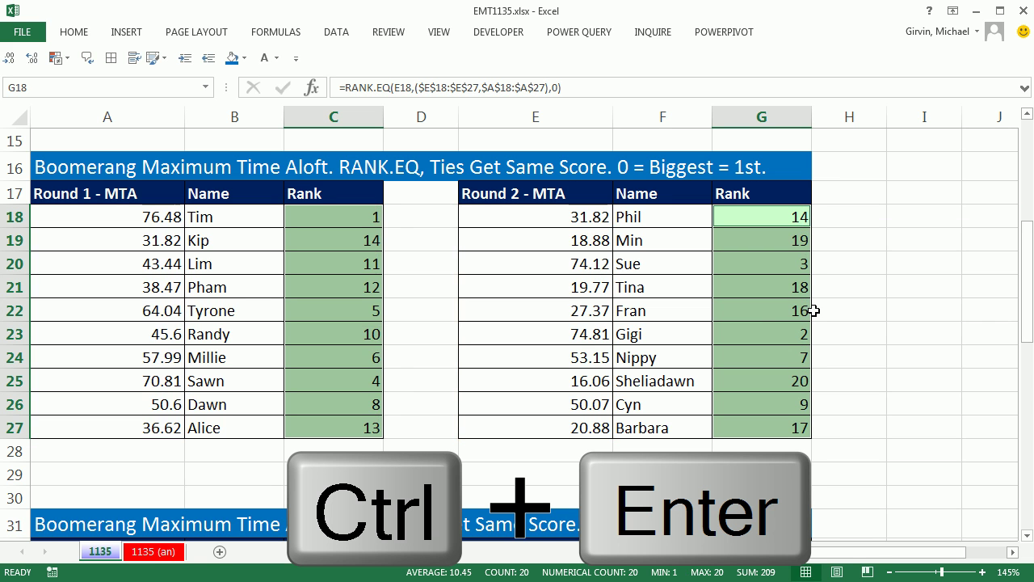
# - Check the RANK.EQ formula in C19, and compare the ranks of the tied 31.82 times in G18 and C19
pyautogui.click(324, 238)
pyautogui.doubleClick(324, 237)
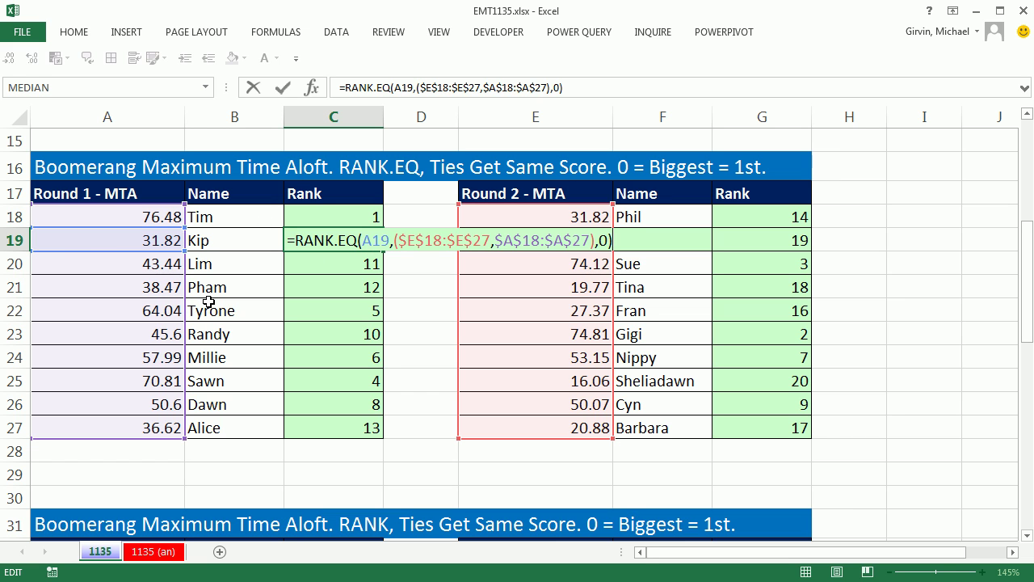
pyautogui.hotkey('ctrl', 'Return')
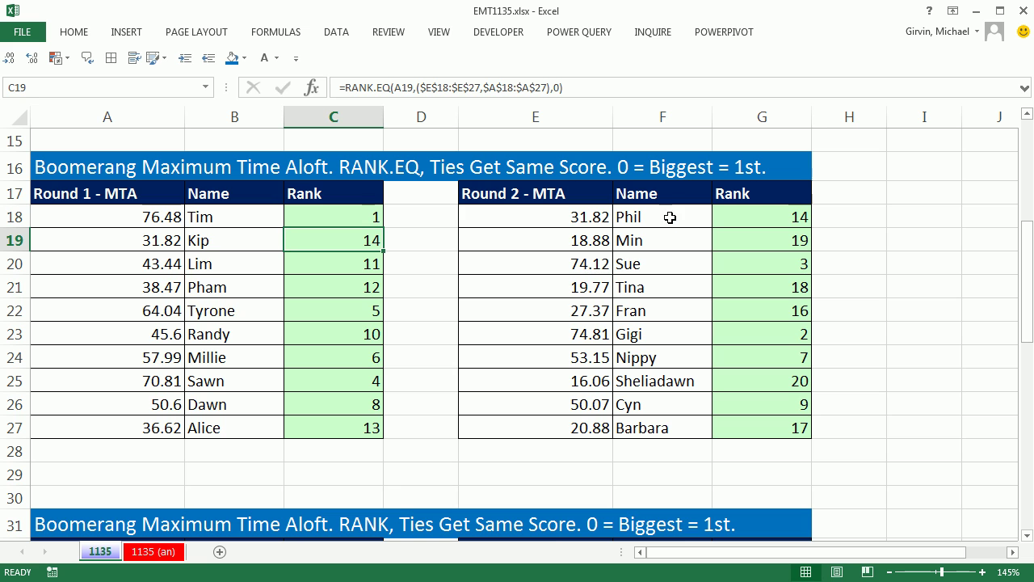
pyautogui.click(751, 211)
pyautogui.keyDown('ctrl'); pyautogui.click(351, 242); pyautogui.keyUp('ctrl')
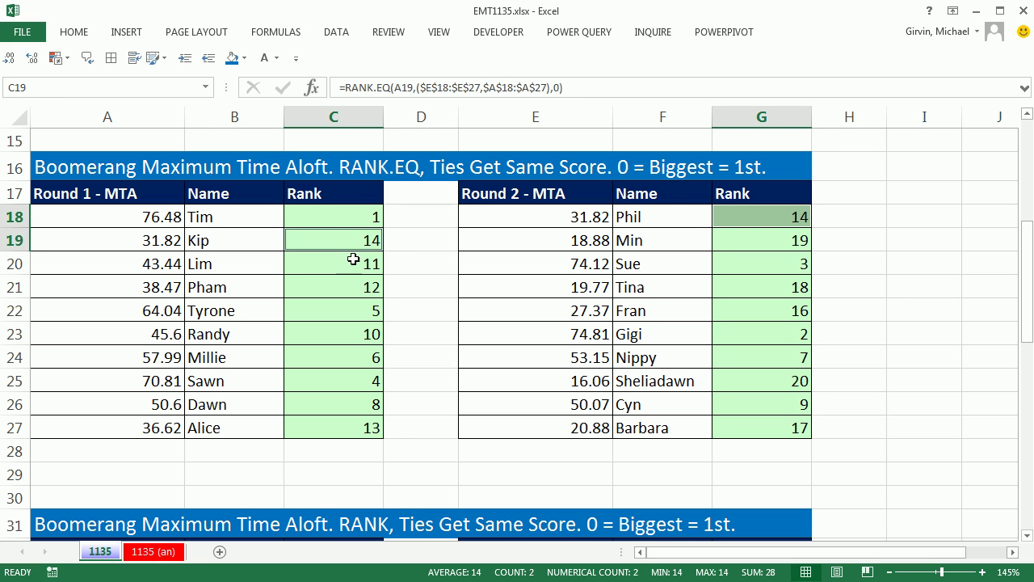
pyautogui.click(744, 311)
# - In the RANK table, fill C33:C42 and G33:G42 with =RANK(E33,($A$33:$A$42,$E$33:$E$42),0), entered from G33
pyautogui.scroll(-6, 743, 311)
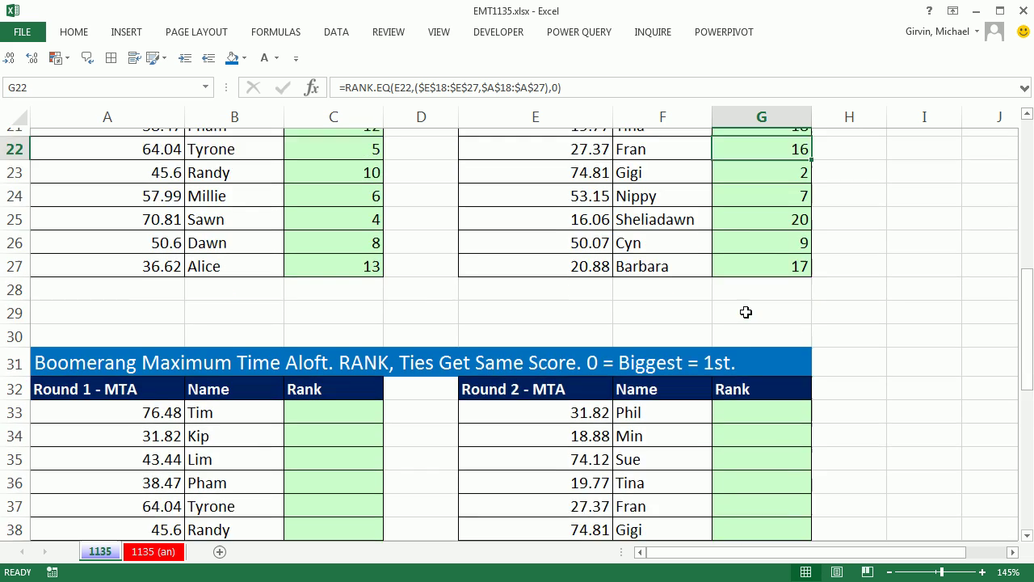
pyautogui.scroll(1, 407, 232)
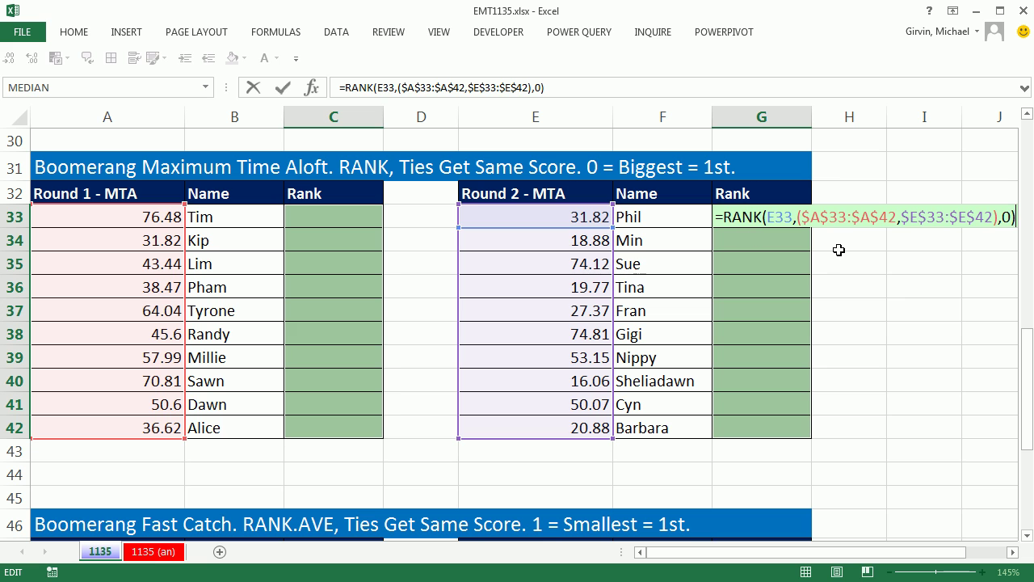
pyautogui.hotkey('ctrl', 'Return')
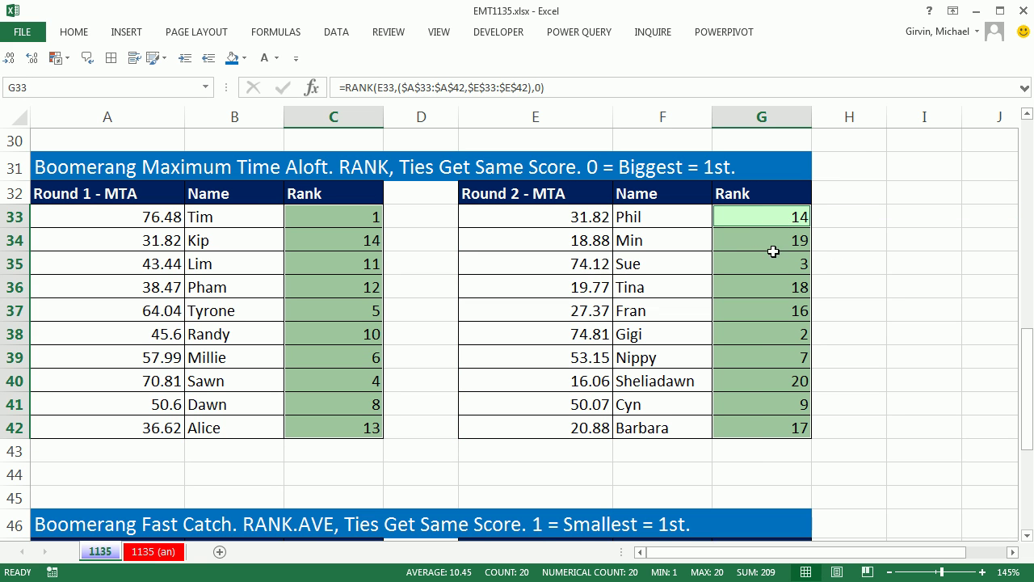
# - Inspect the RANK formula in C34 and compare the finished ranks with those in the RANK.AVG and RANK.EQ tables
pyautogui.doubleClick(350, 240)
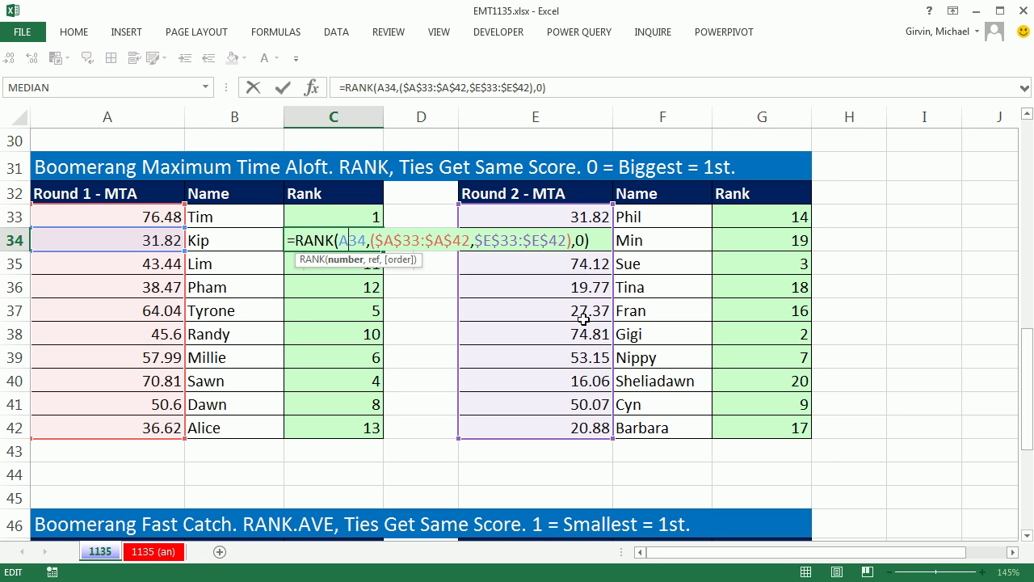
pyautogui.press('Escape')
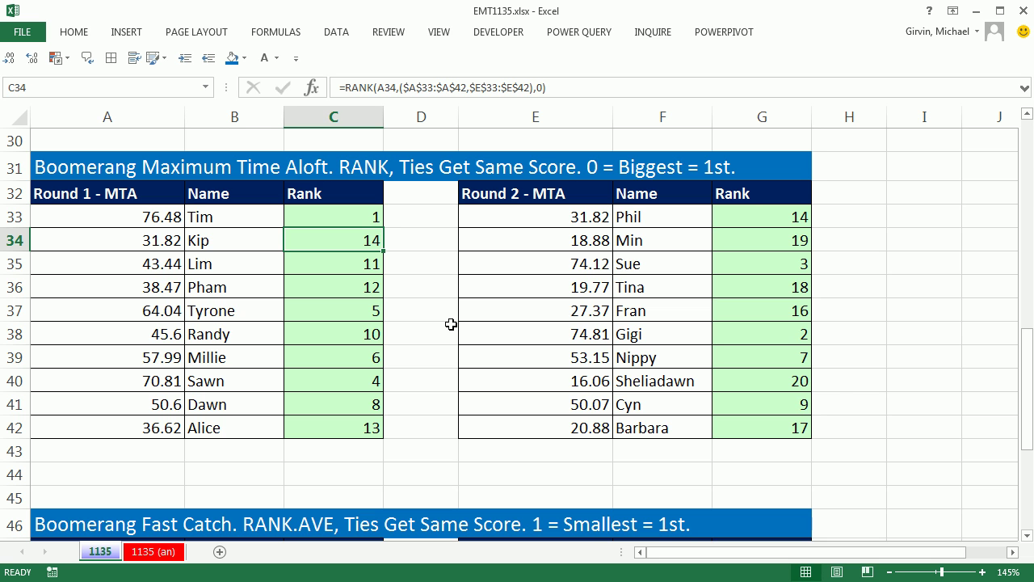
pyautogui.scroll(10, 452, 325)
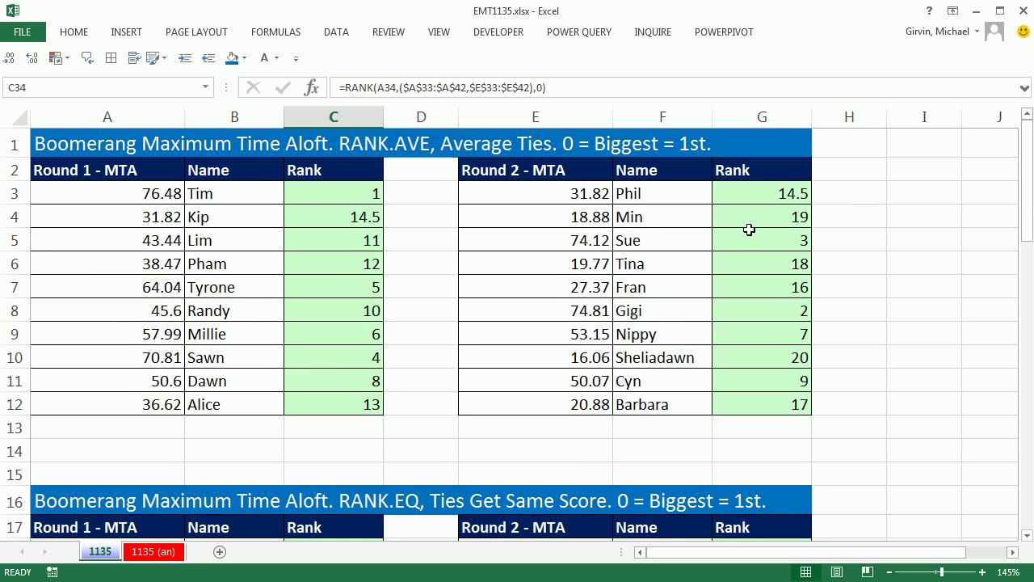
pyautogui.scroll(-8, 778, 218)
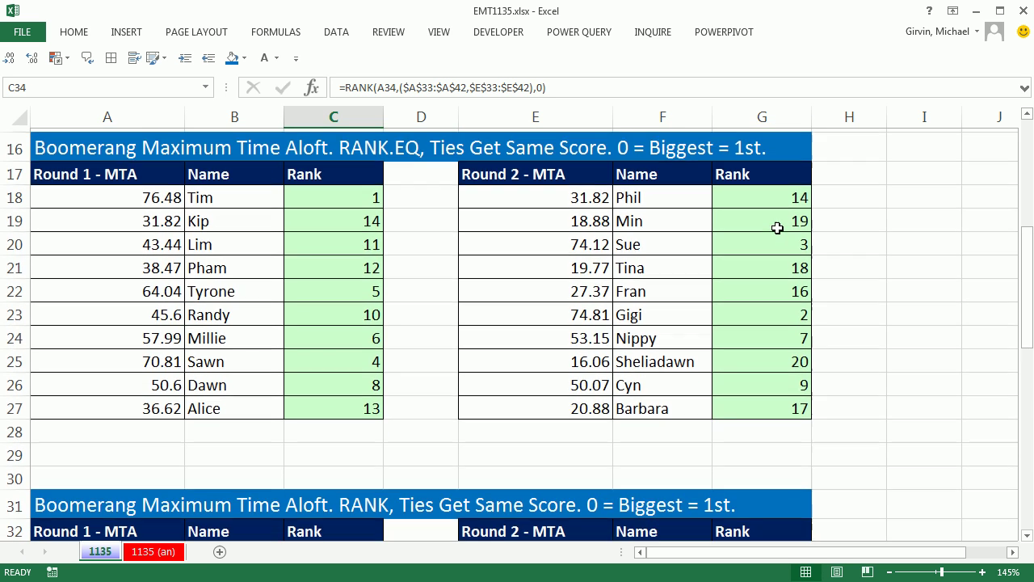
pyautogui.scroll(-1, 775, 231)
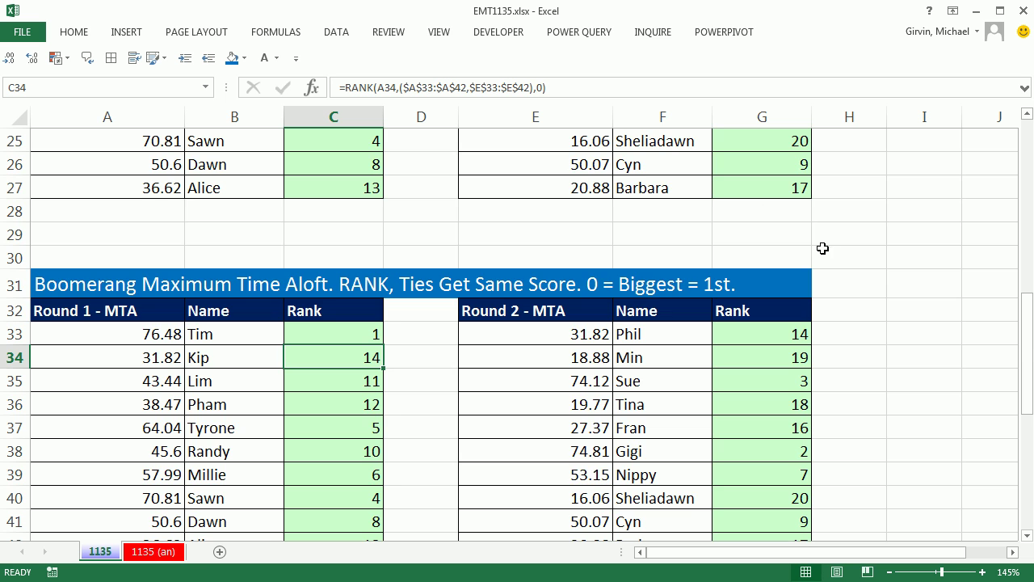
# - In the Fast Catch table, select C48:C57 and G48:G57 together and start a RANK.AVG formula in G48 with E48 as the number
pyautogui.scroll(-5, 823, 253)
pyautogui.scroll(-2, 822, 254)
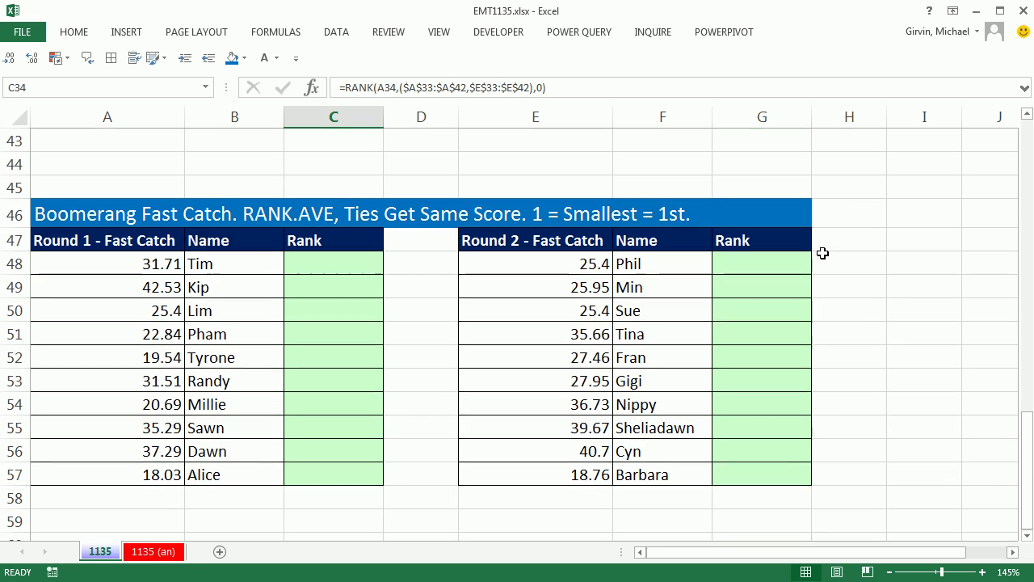
pyautogui.click(1028, 535)
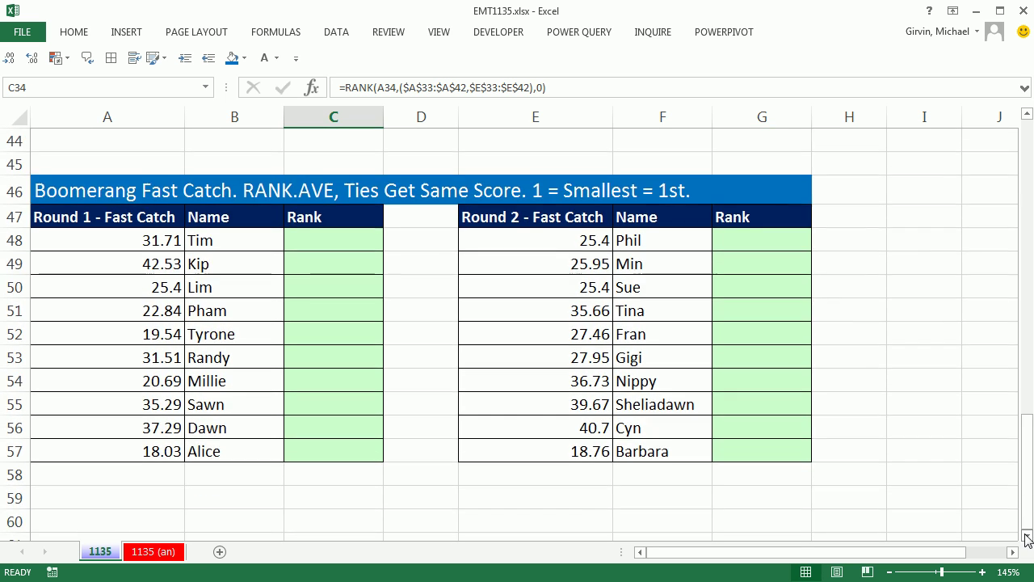
pyautogui.click(1027, 536)
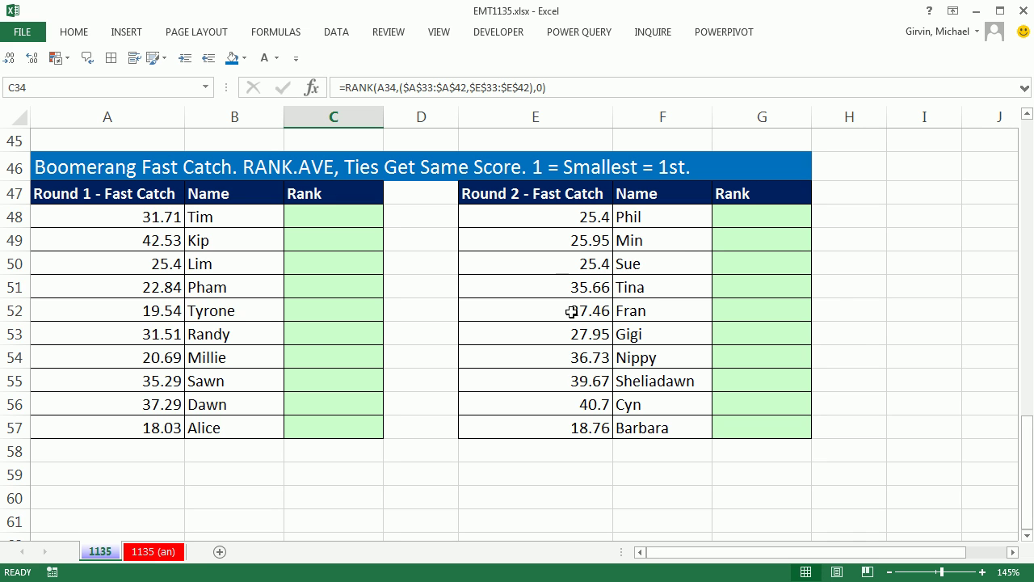
pyautogui.moveTo(335, 216); pyautogui.dragTo(335, 437)
pyautogui.moveTo(774, 213); pyautogui.dragTo(773, 423)
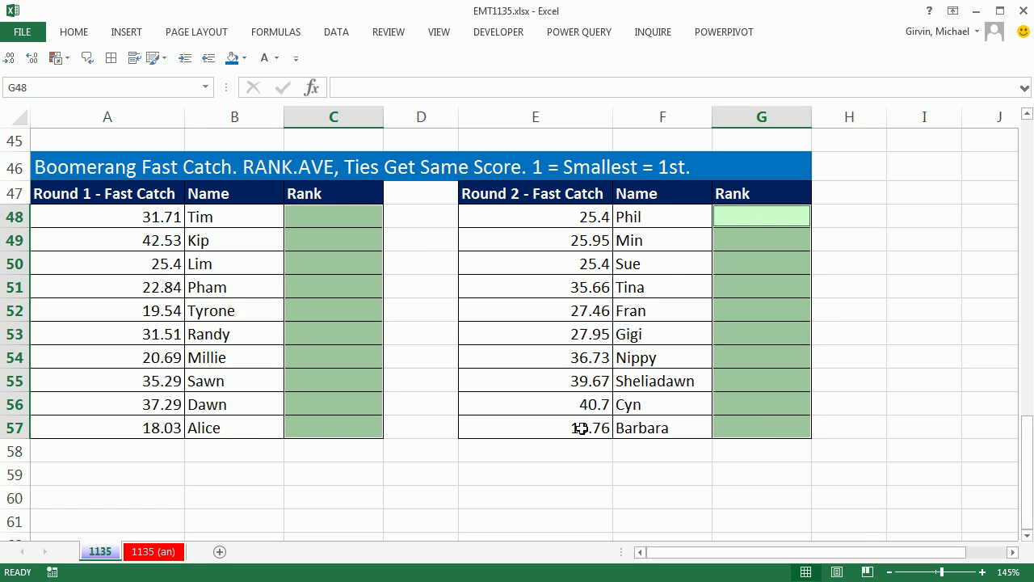
pyautogui.write('=rank')
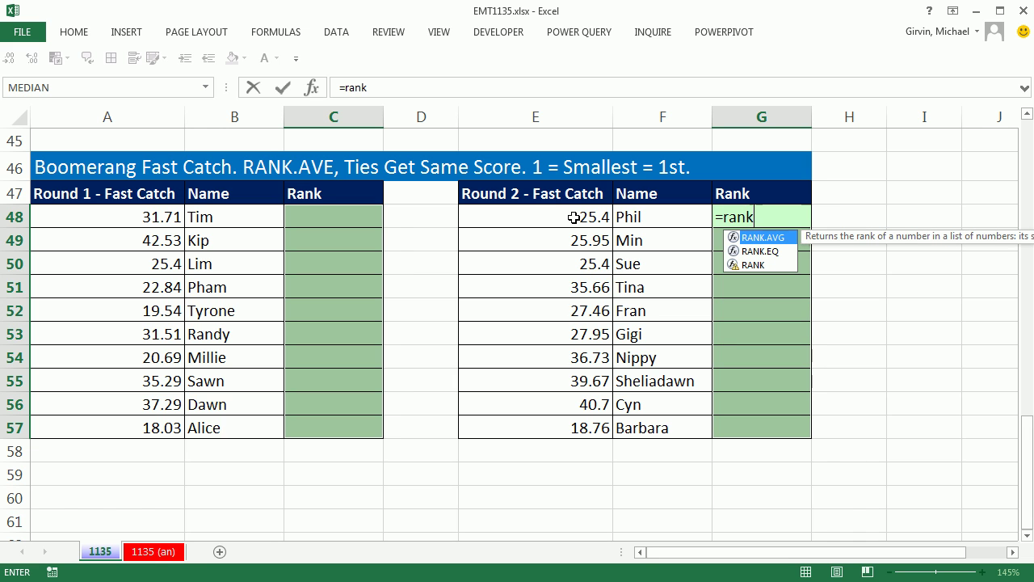
pyautogui.press('Tab')
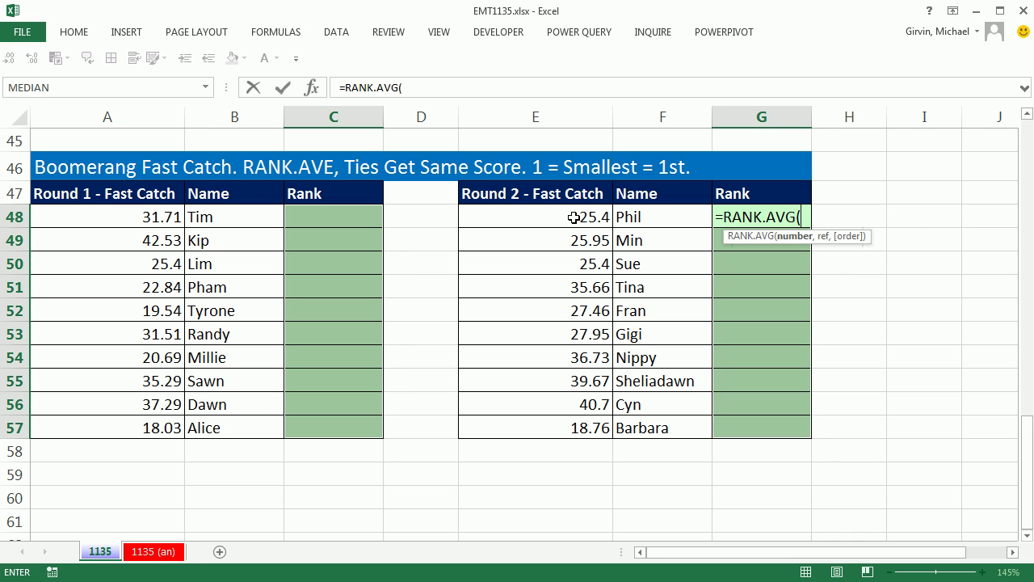
pyautogui.press('Left')
pyautogui.press('Left')
pyautogui.write(',')
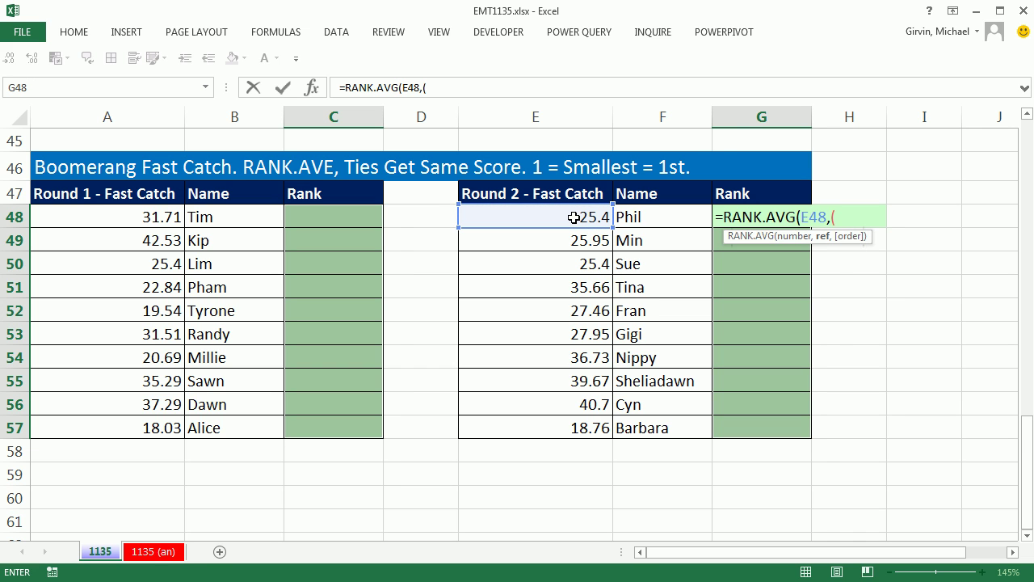
# - Set the RANK.AVG reference to the absolute ranges $E$48:$E$57 and $A$48:$A$57, enclosed together in parentheses
pyautogui.press('Left')
pyautogui.press('Left')
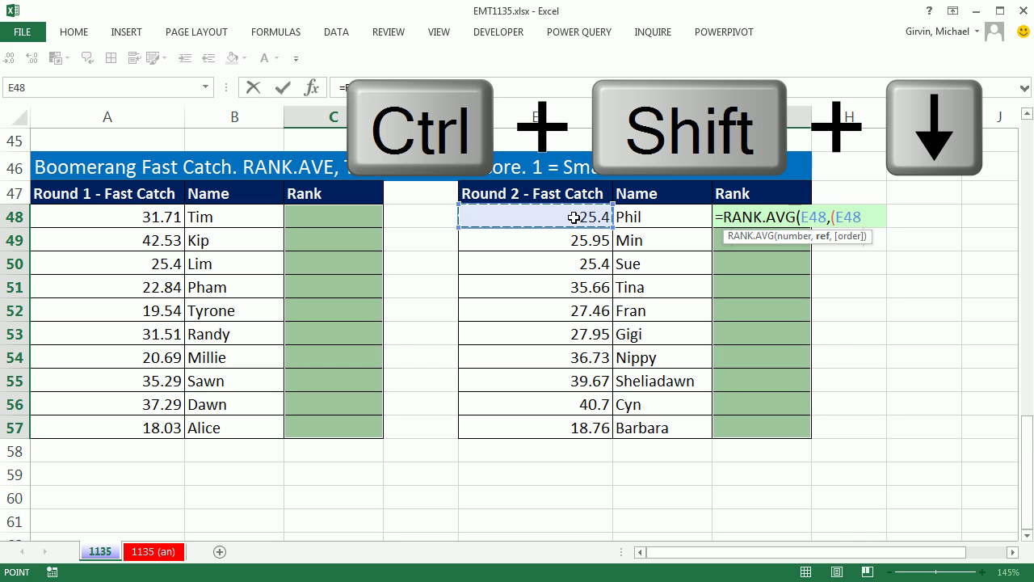
pyautogui.hotkey('ctrl', 'shift', 'Down')
pyautogui.press('F4')
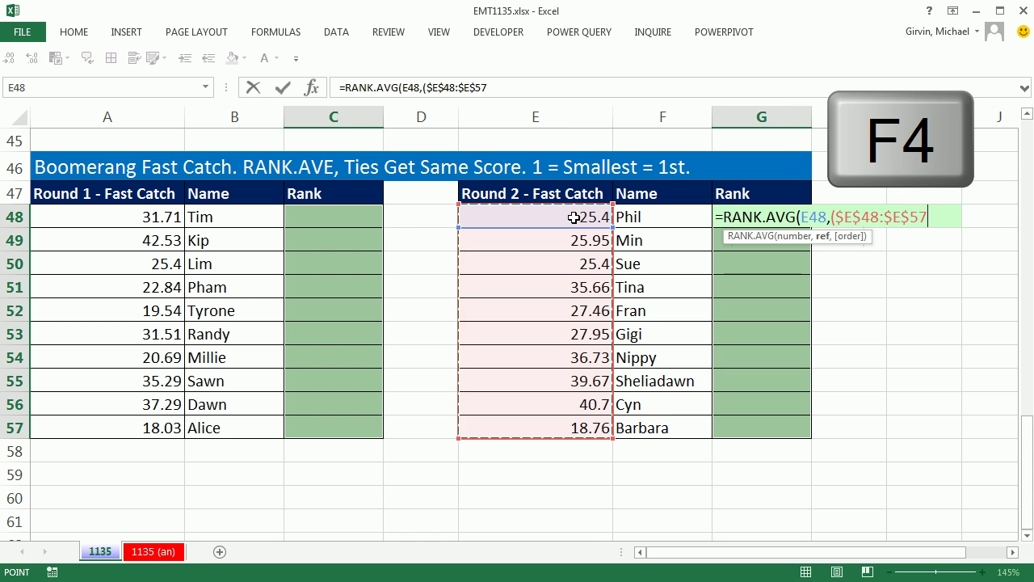
pyautogui.write(',')
pyautogui.press('Left')
pyautogui.press('Left')
pyautogui.press('Left')
pyautogui.press('Left')
pyautogui.press('Left')
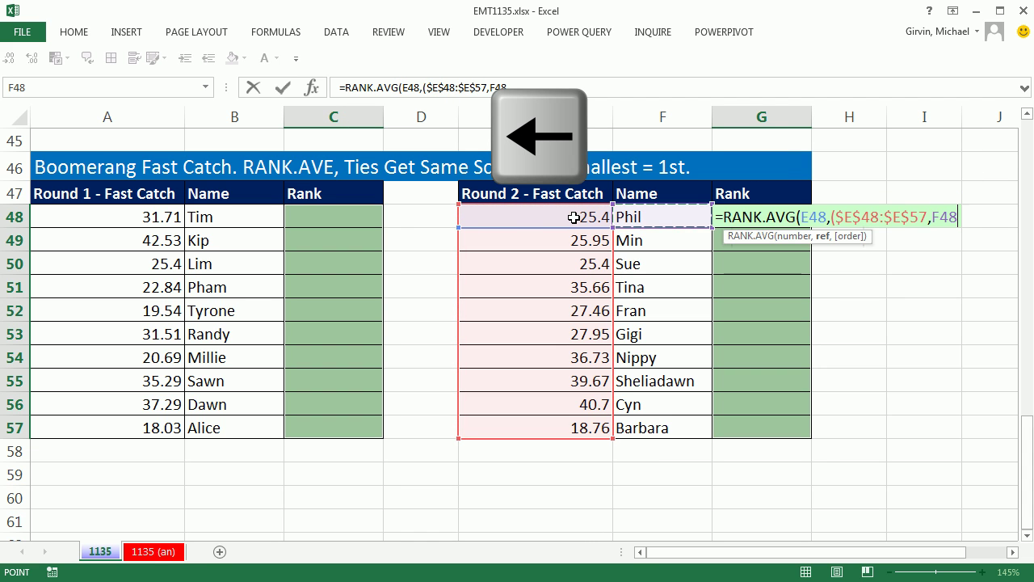
pyautogui.press('Left')
pyautogui.hotkey('ctrl', 'shift', 'Down')
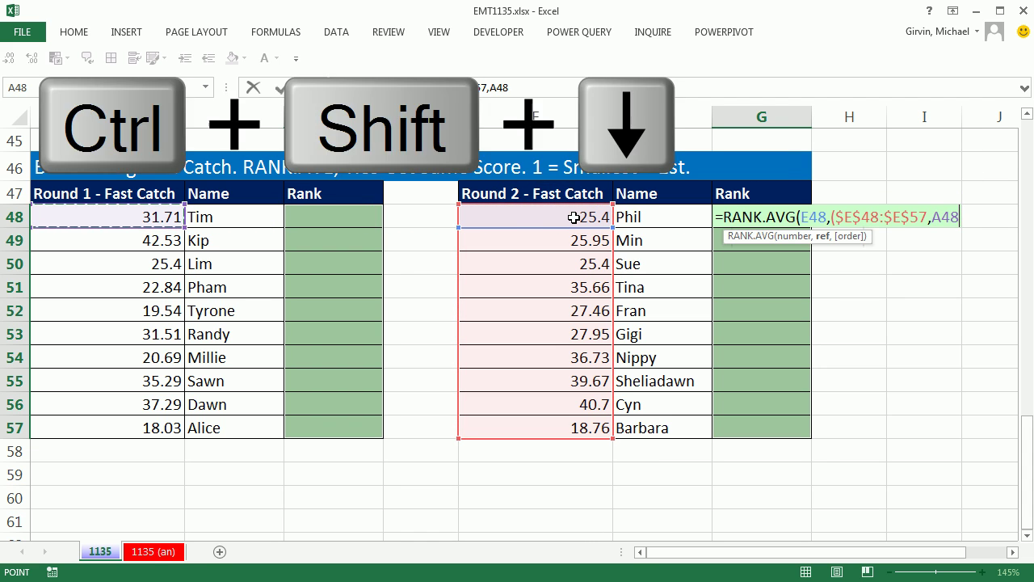
pyautogui.press('F4')
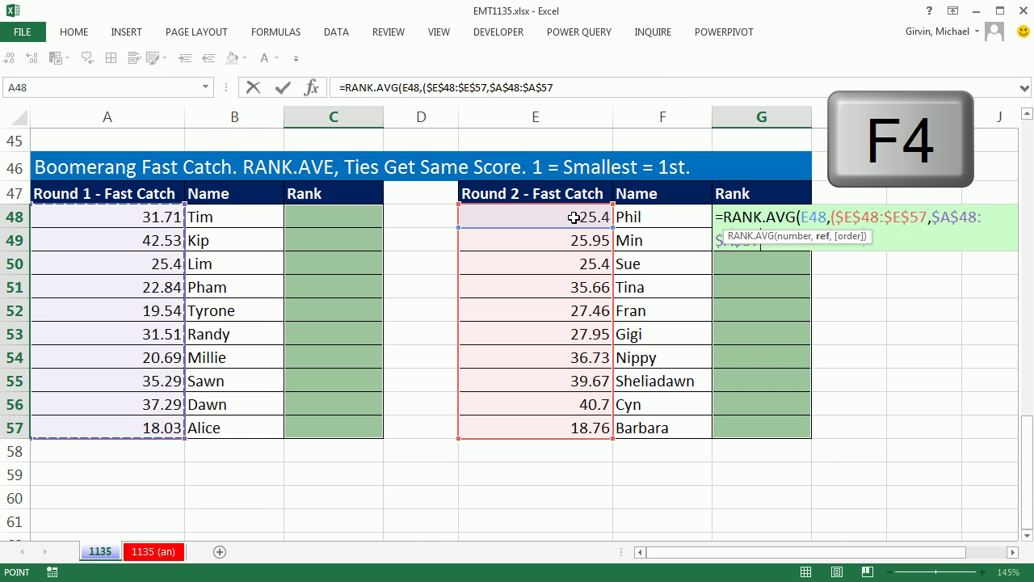
pyautogui.write(')')
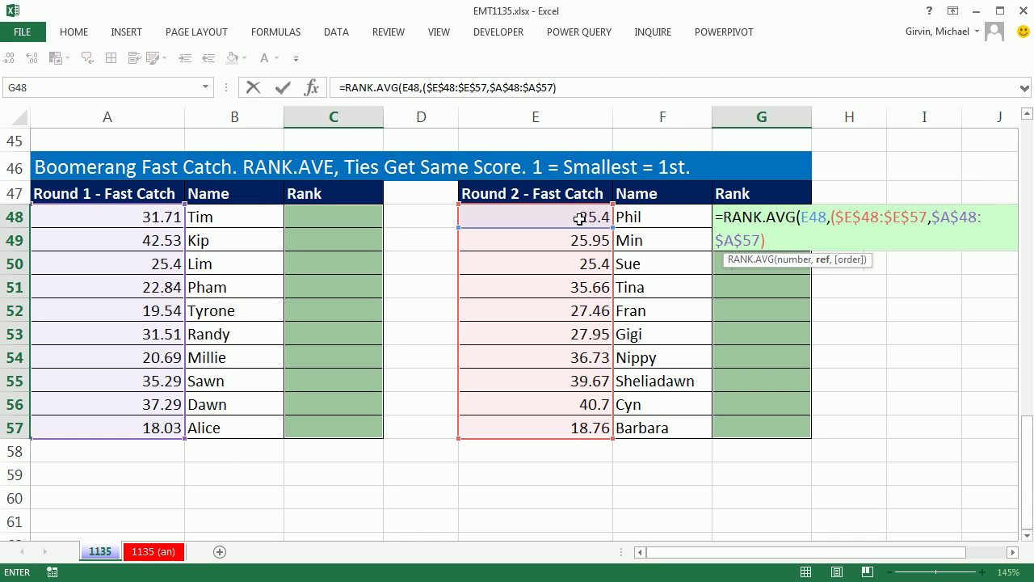
# - Finish the Fast Catch formula with order 1 for ascending and enter it in all selected Rank cells
pyautogui.write(',')
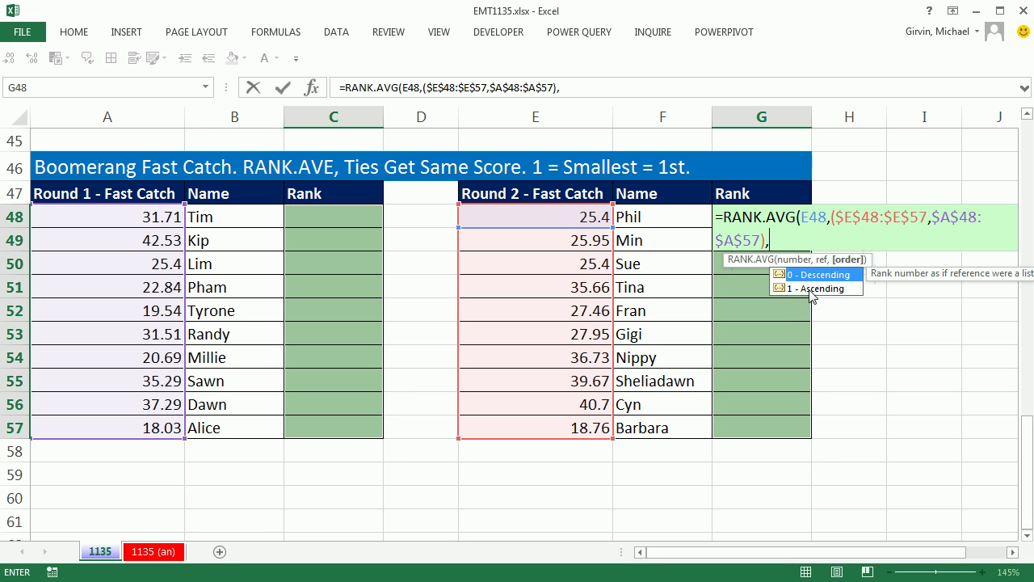
pyautogui.write('1)')
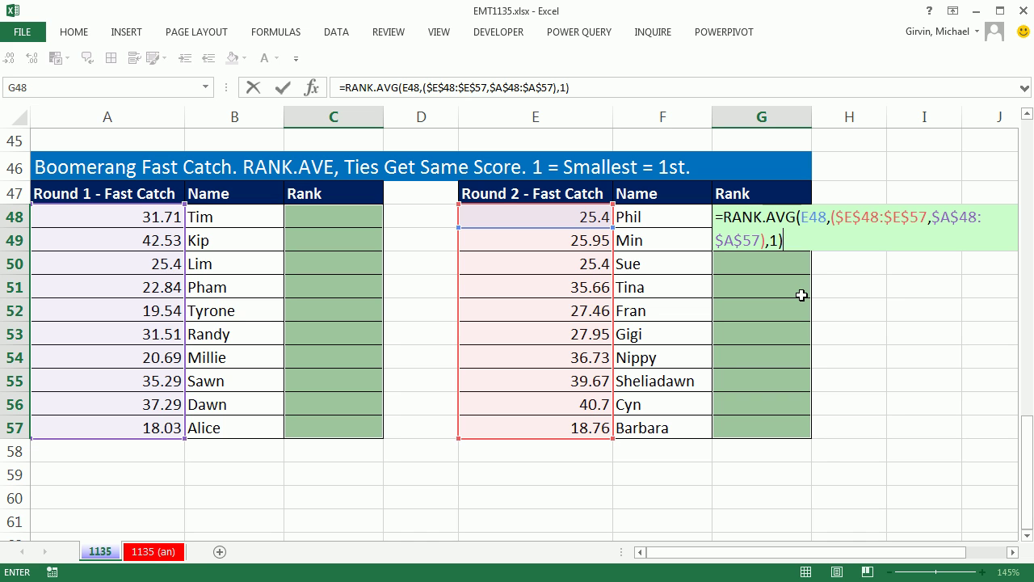
pyautogui.hotkey('ctrl', 'Return')
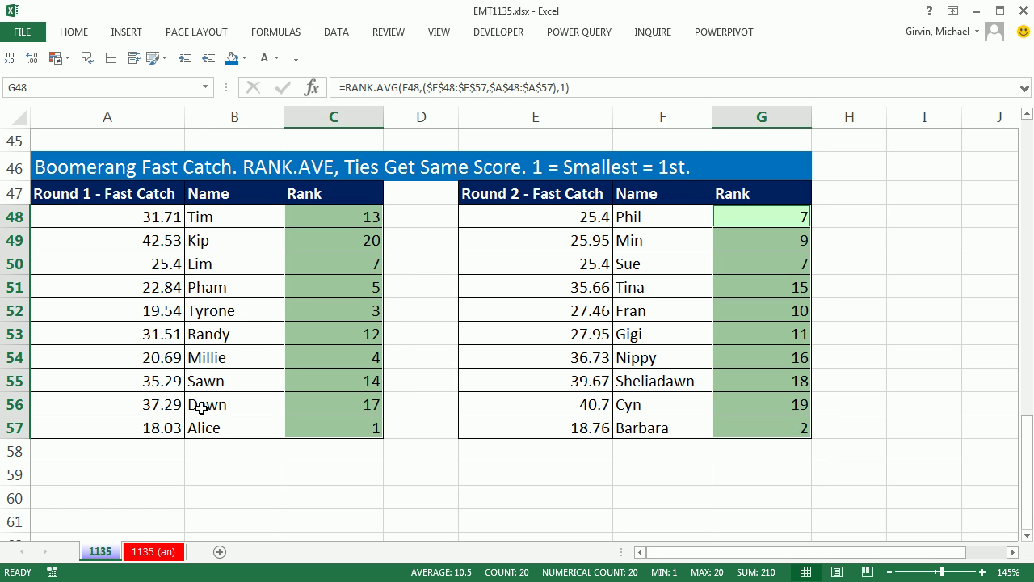
# - Compare the ranks of the three tied 25.4 times in C50, G48 and G50
pyautogui.click(353, 266)
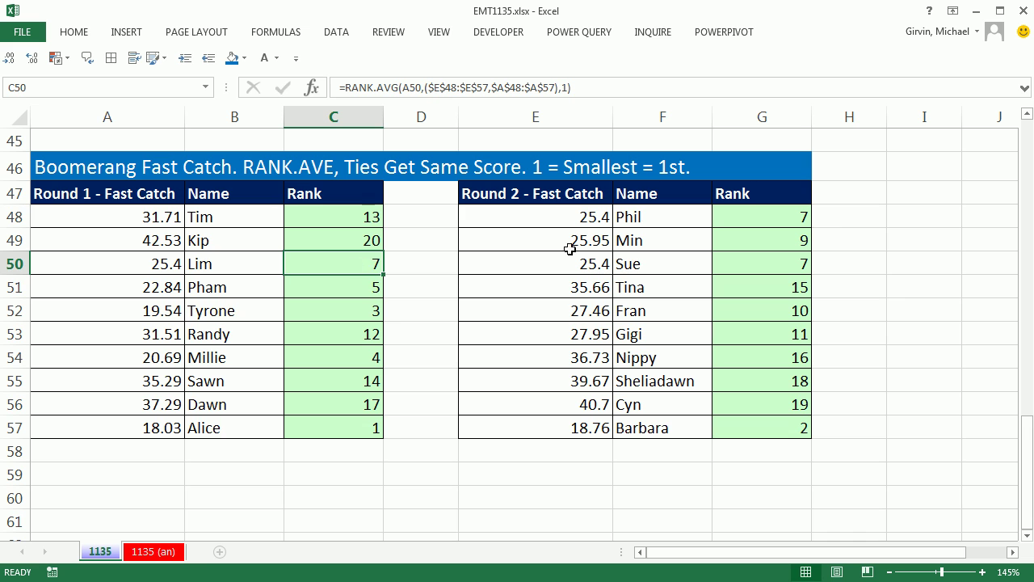
pyautogui.keyDown('ctrl'); pyautogui.click(780, 215); pyautogui.keyUp('ctrl')
pyautogui.keyDown('ctrl'); pyautogui.click(772, 268); pyautogui.keyUp('ctrl')
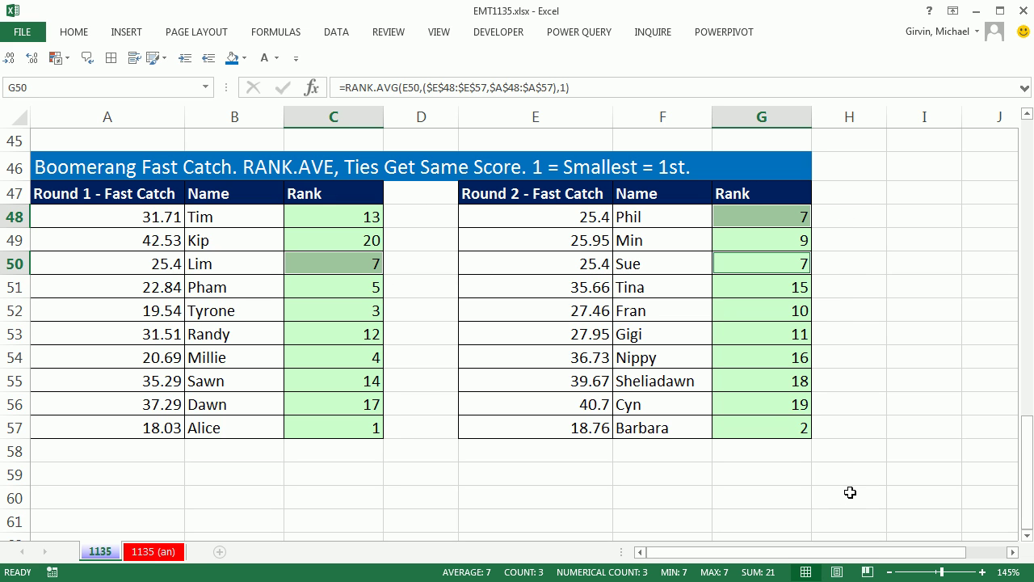
# - Open the formula in C48 and highlight its two-range reference argument for inspection
pyautogui.click(351, 219)
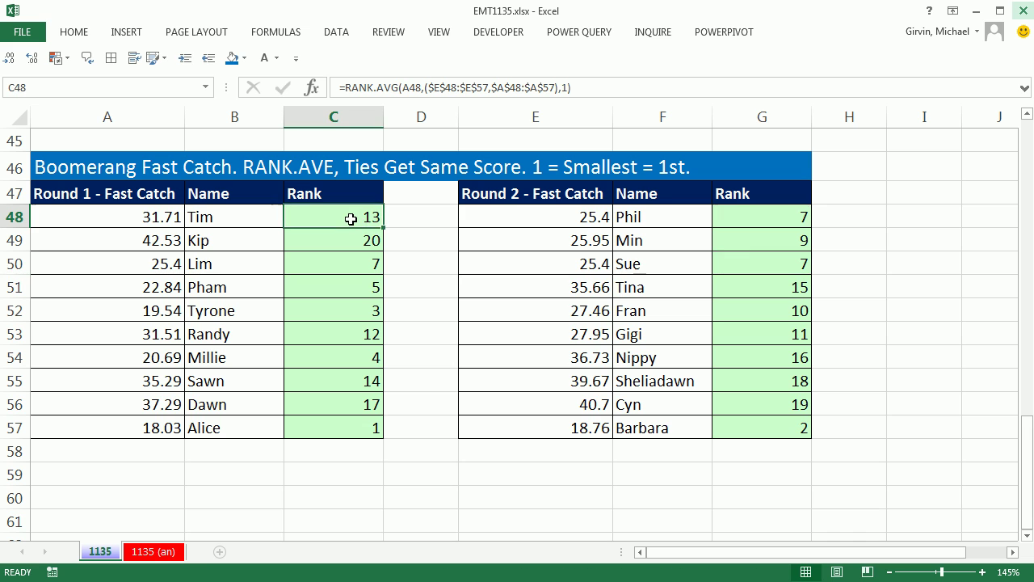
pyautogui.press('F2')
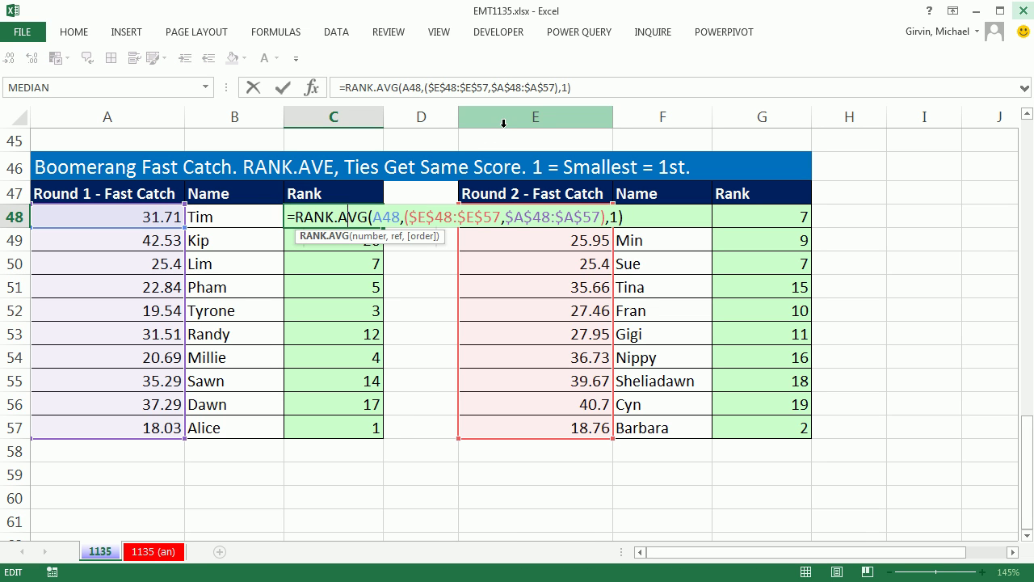
pyautogui.click(394, 237)
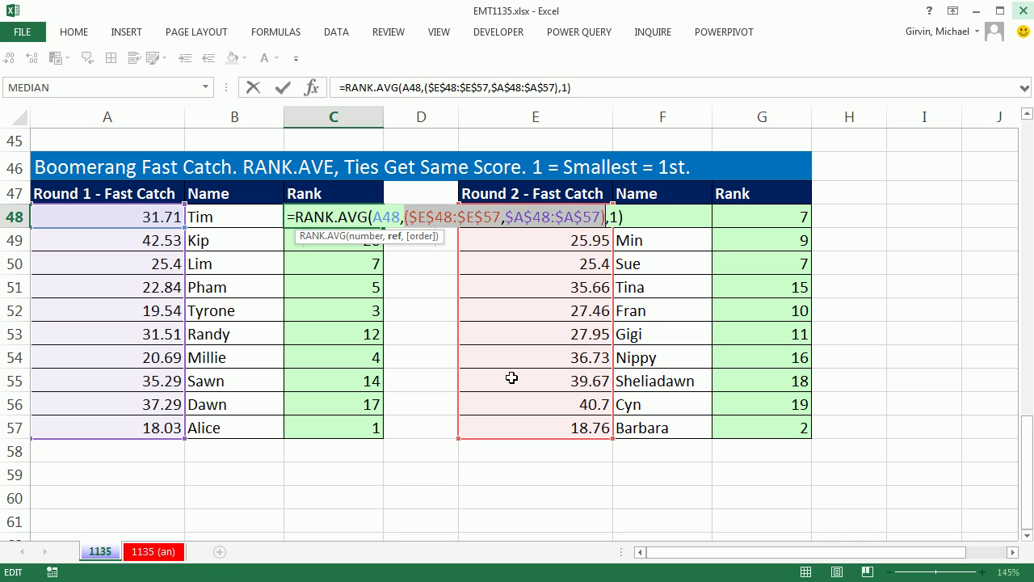